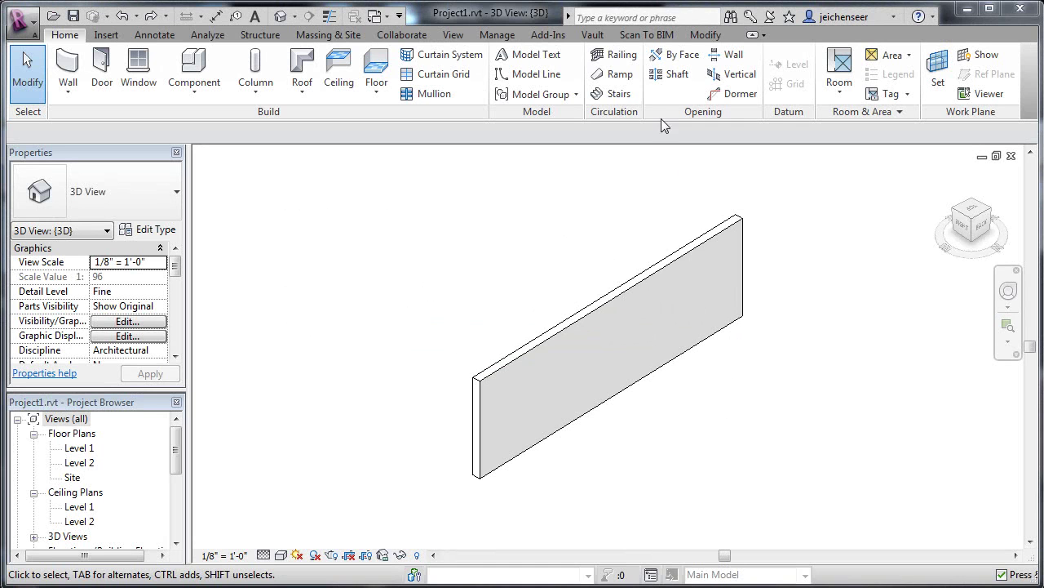
Check that Navisworks SwitchBack is listed with the Navisworks 2012 exporter under Revit's External Tools
left_click(549, 35)
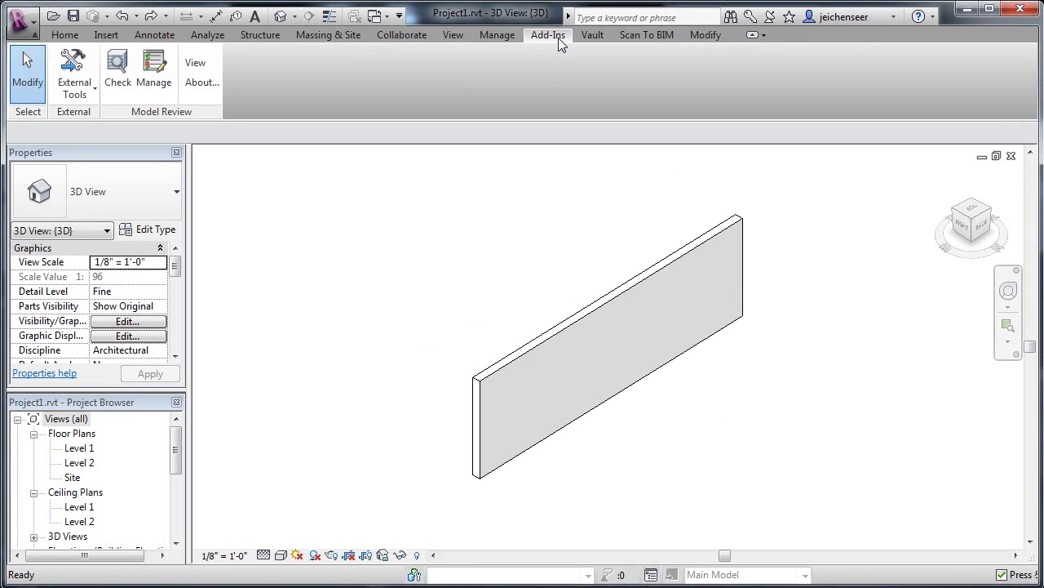
left_click(91, 99)
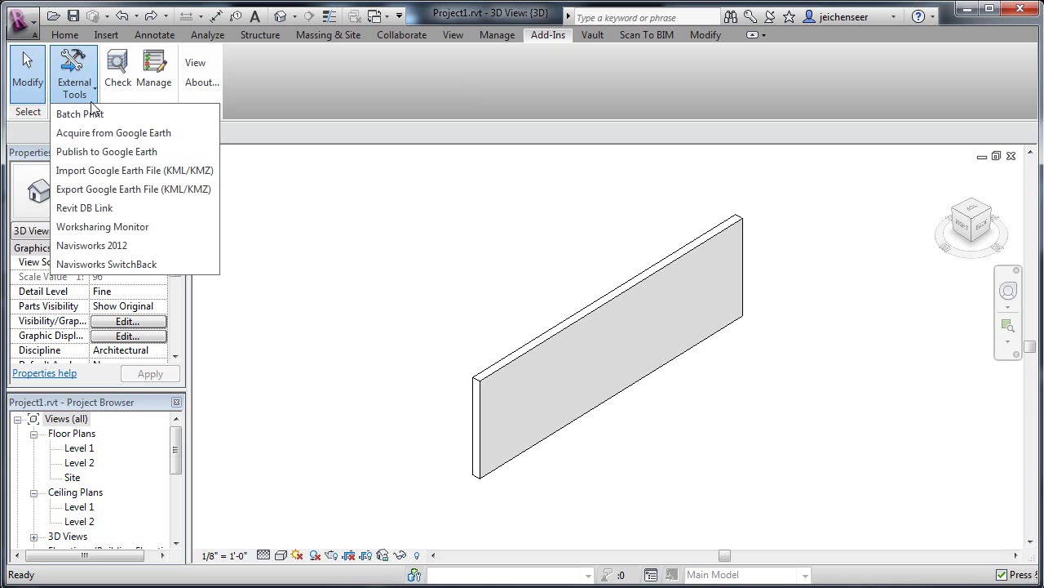
left_click(148, 265)
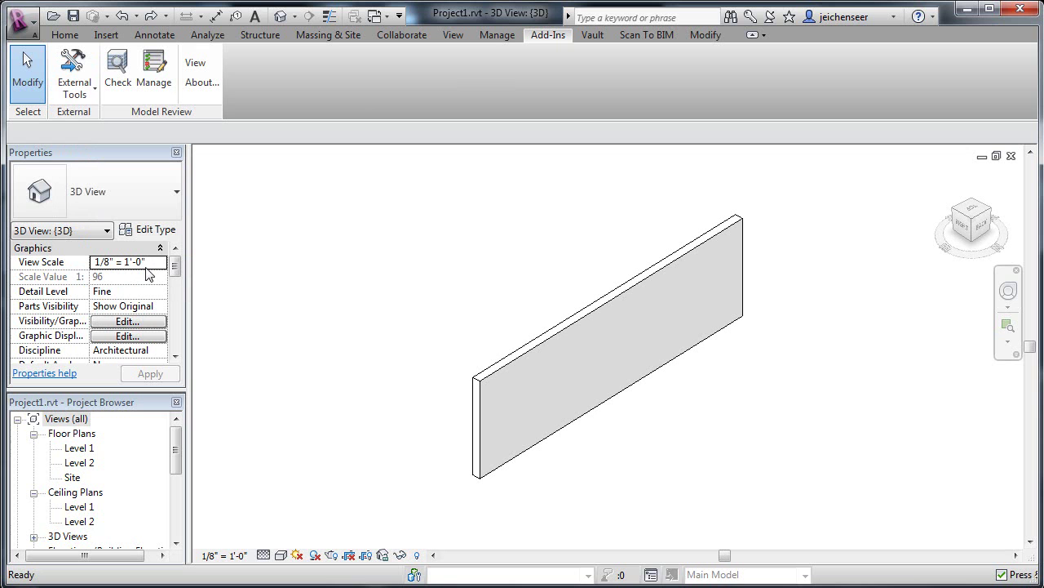
Enable Convert construction parts and Convert element properties in the Navisworks 2012 exporter settings
left_click(81, 97)
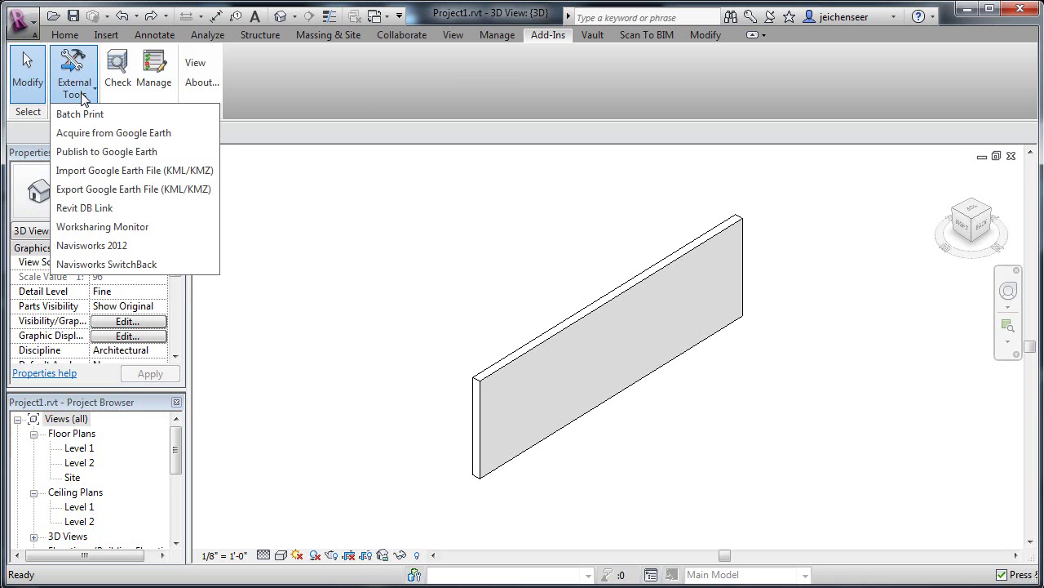
left_click(122, 246)
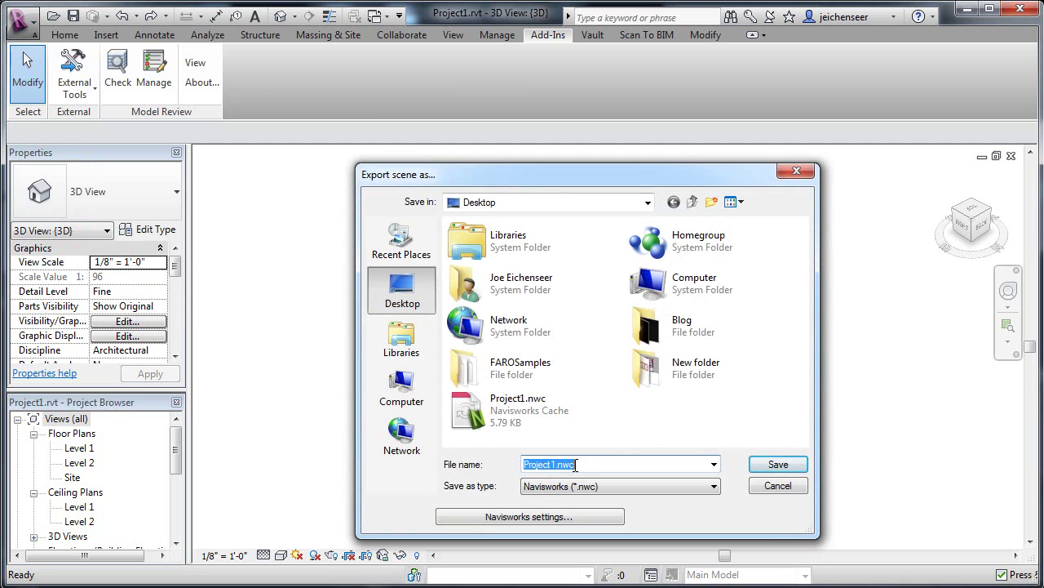
left_click(540, 514)
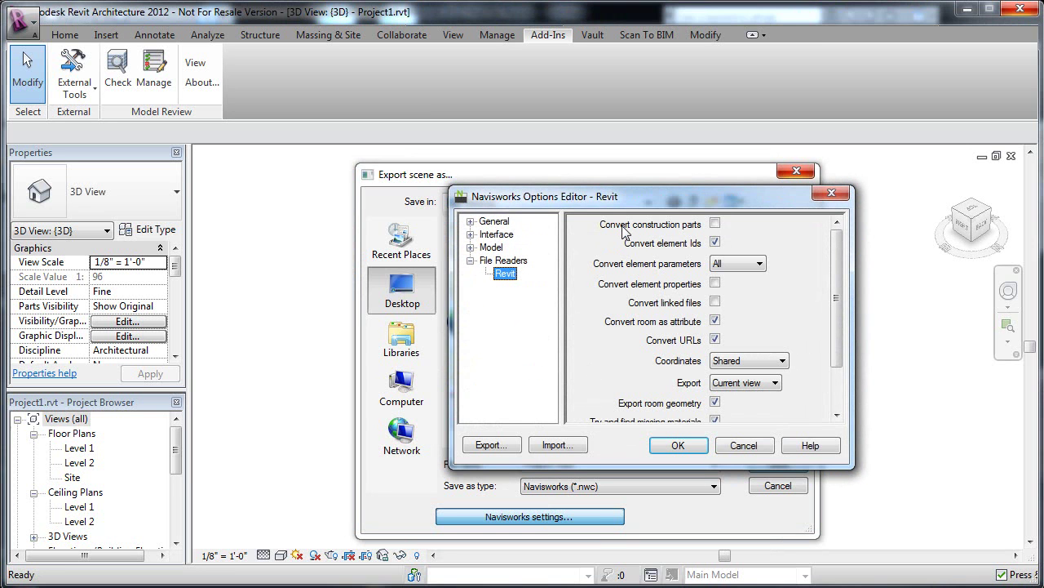
left_click(715, 224)
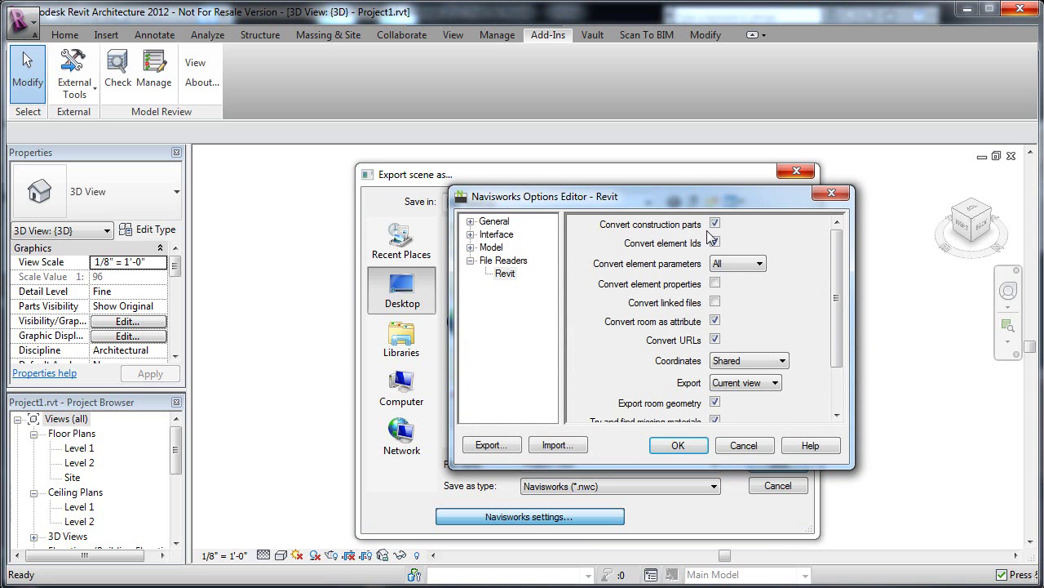
left_click(715, 282)
left_click(678, 445)
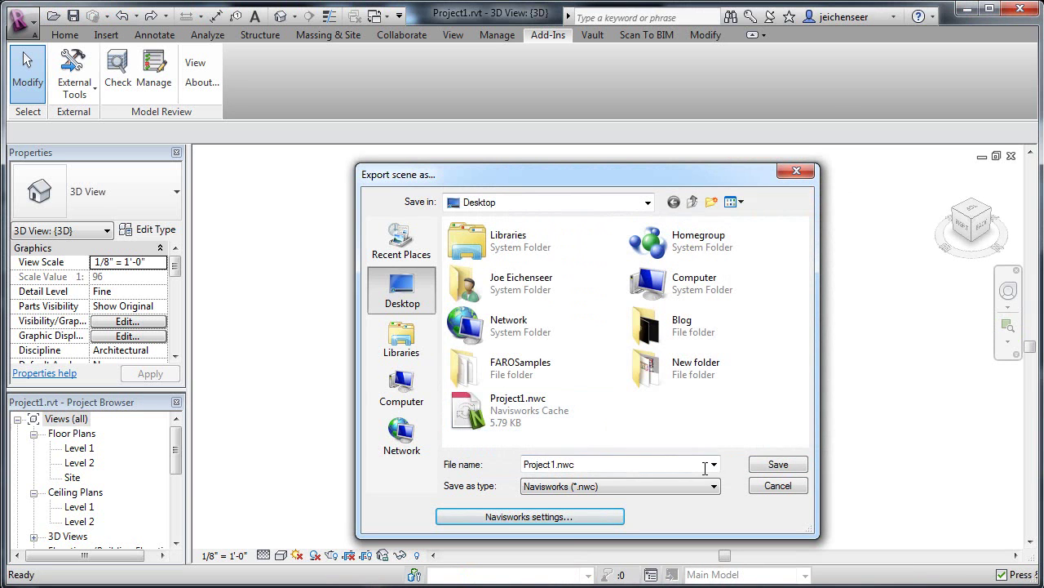
Cancel the export and divide the brick wall into construction parts, one per layer
left_click(776, 486)
left_click(608, 303)
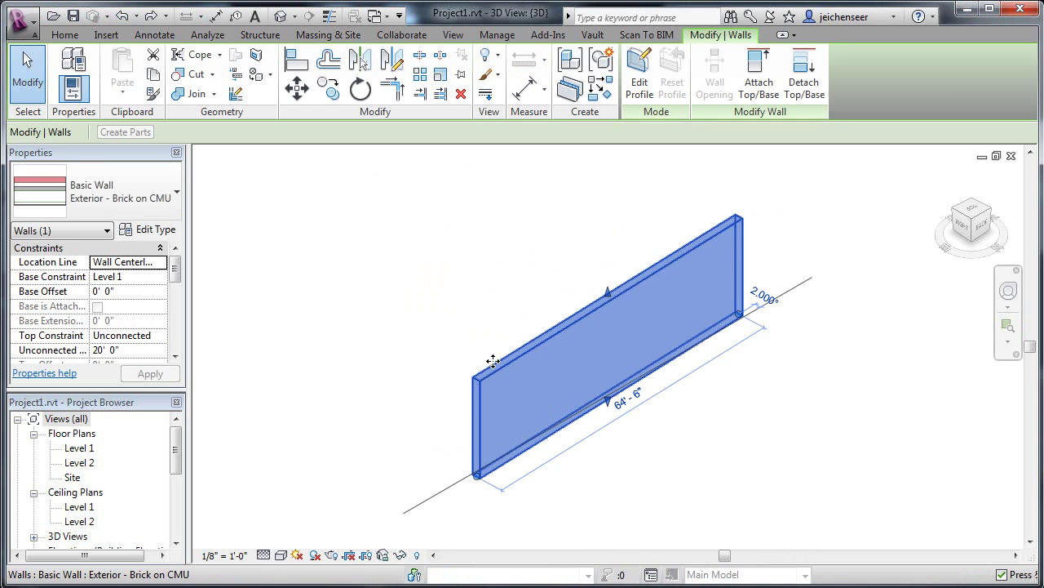
left_click(571, 90)
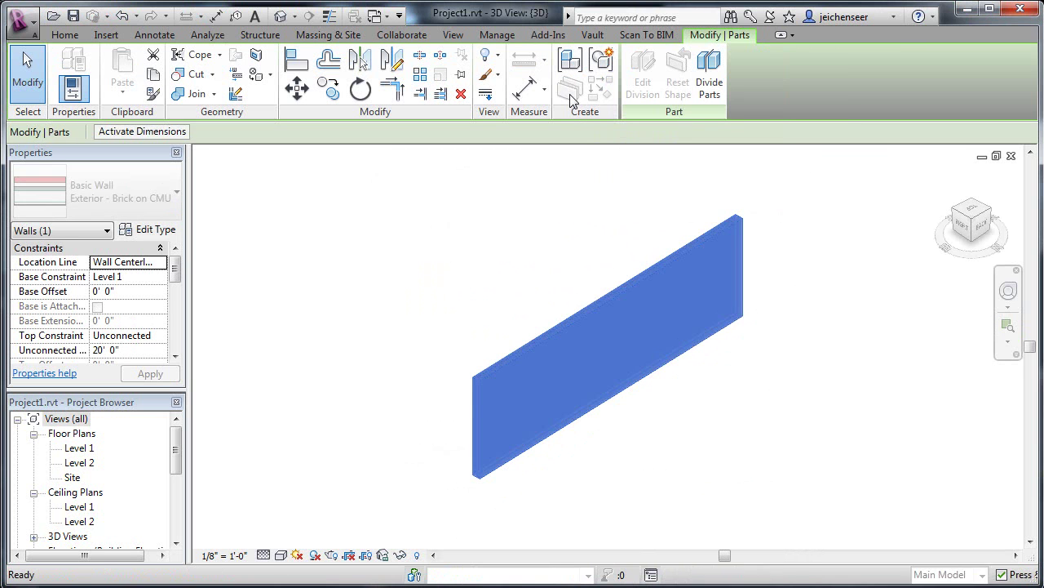
key("Escape")
key("Escape")
scroll(476, 392, "up", 4)
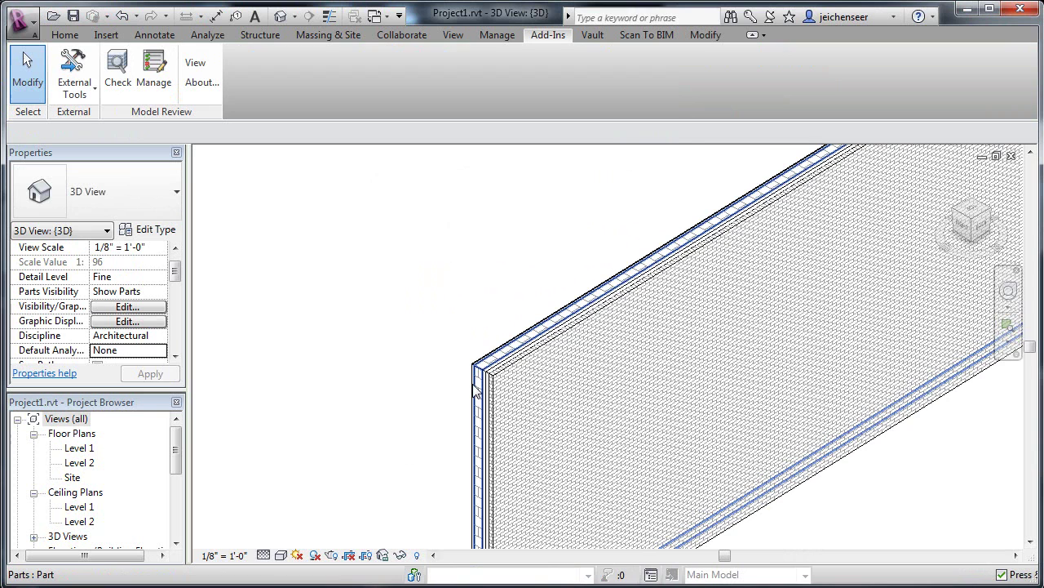
scroll(476, 391, "up", 3)
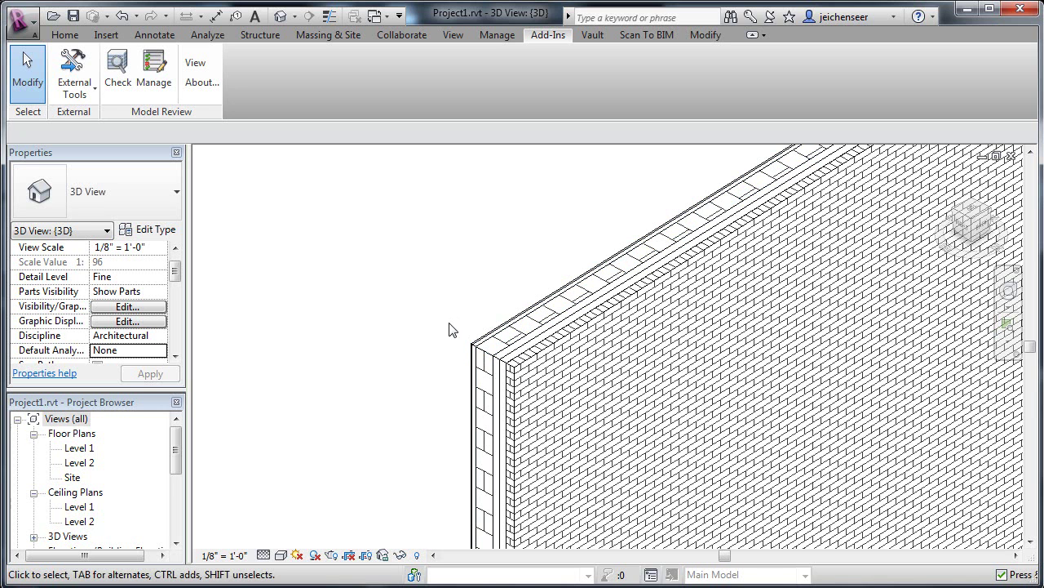
scroll(448, 329, "down", 3)
middle_click_drag(439, 320, 408, 338)
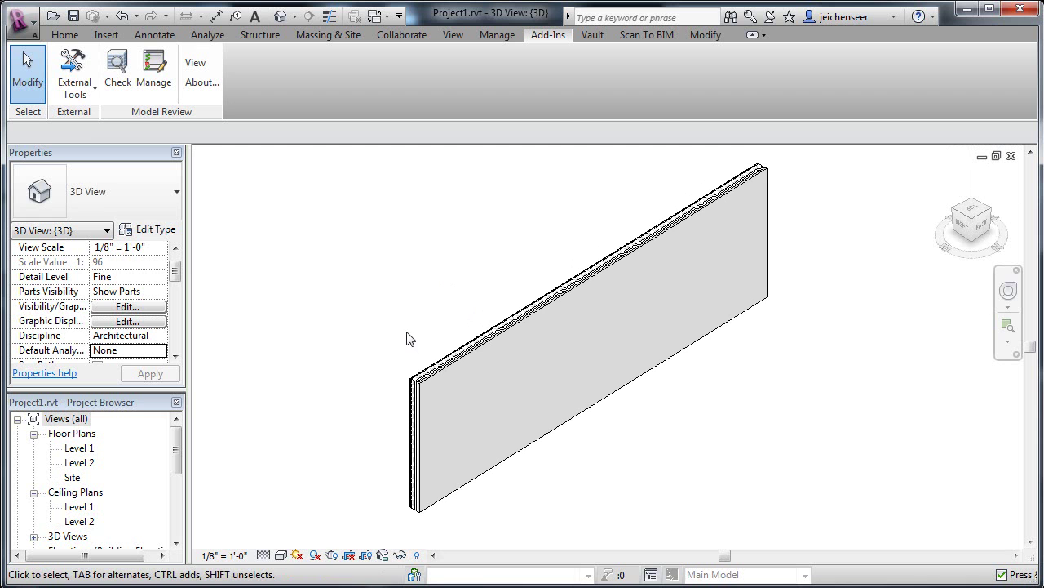
Export the parted wall as Project1.nwc on the Desktop, overwriting the existing file
left_click(75, 81)
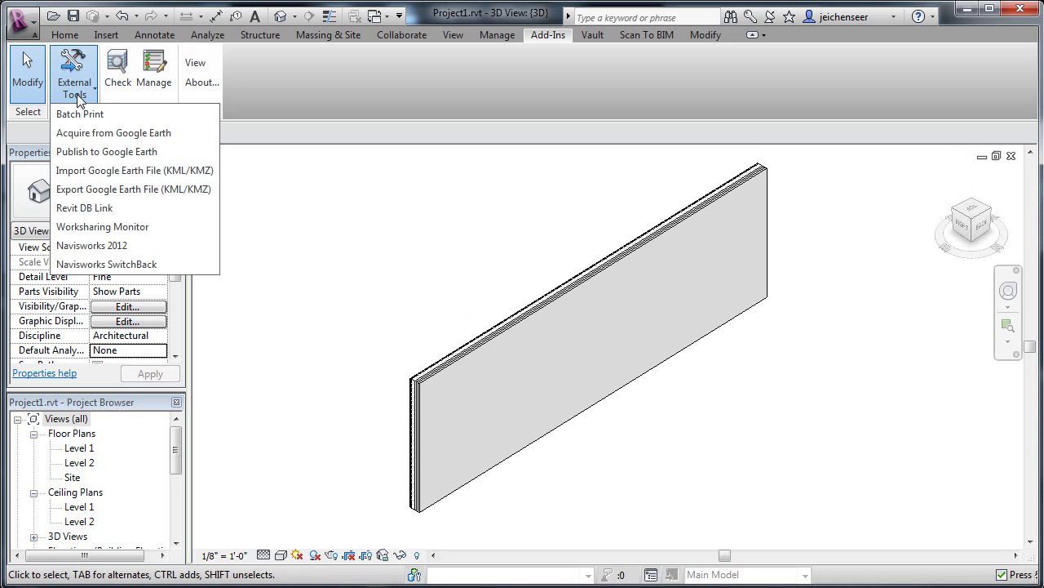
left_click(104, 245)
left_click(529, 516)
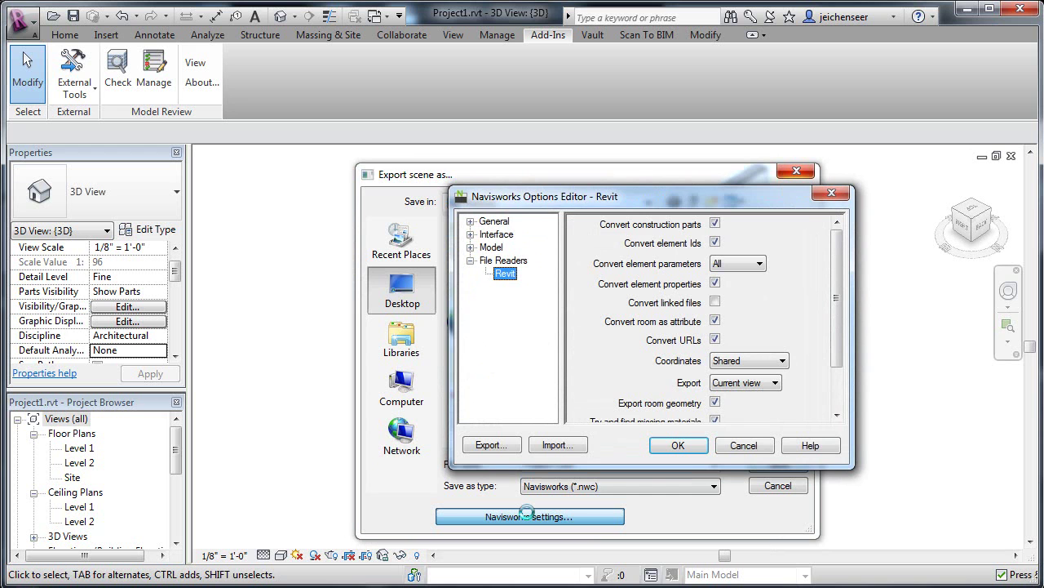
left_click(683, 450)
key("Return")
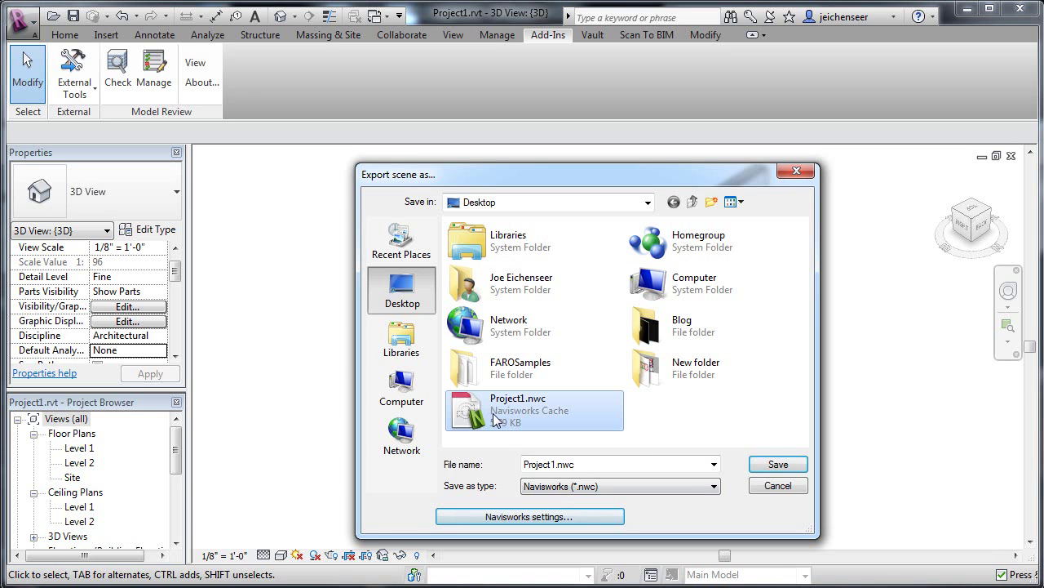
left_click(776, 465)
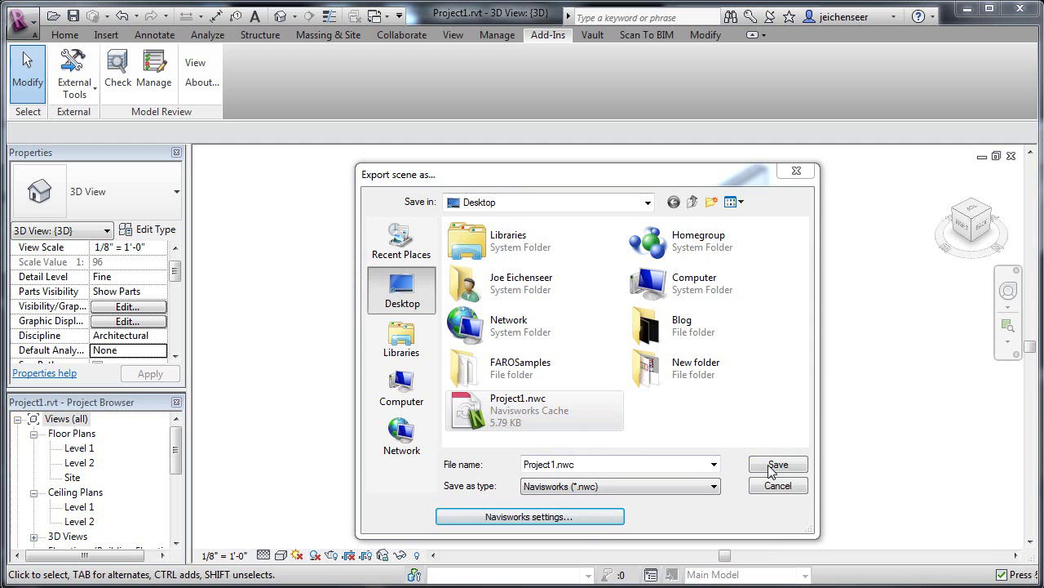
left_click(828, 486)
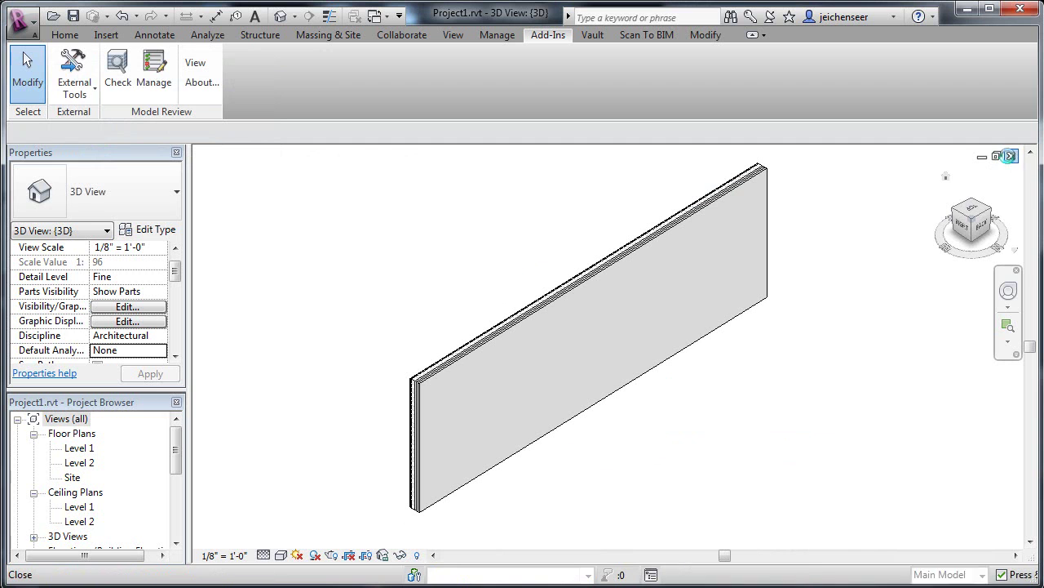
Save and close Project1, returning to the desks project's 3D view
left_click(1010, 155)
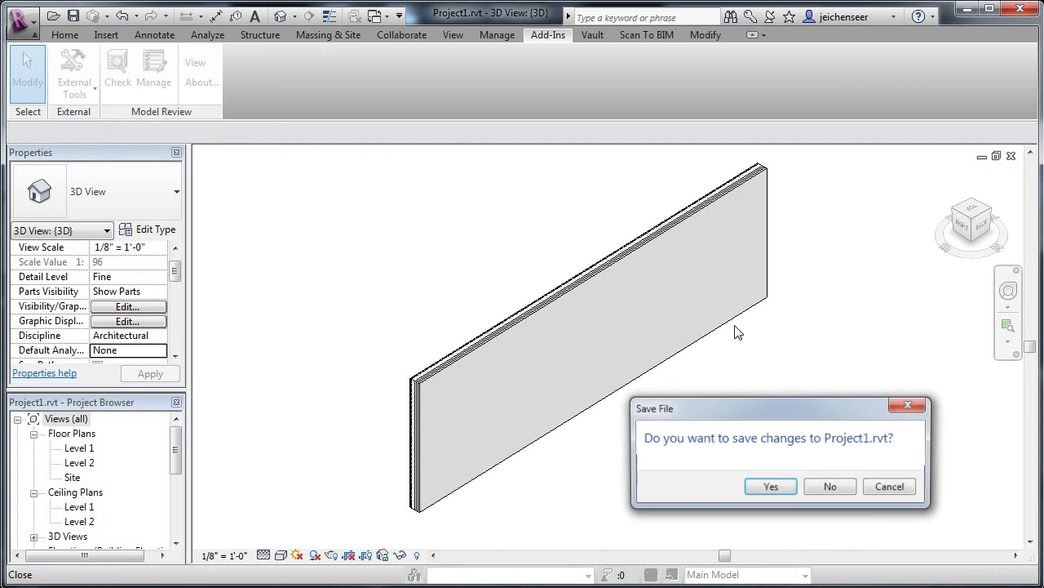
left_click(786, 488)
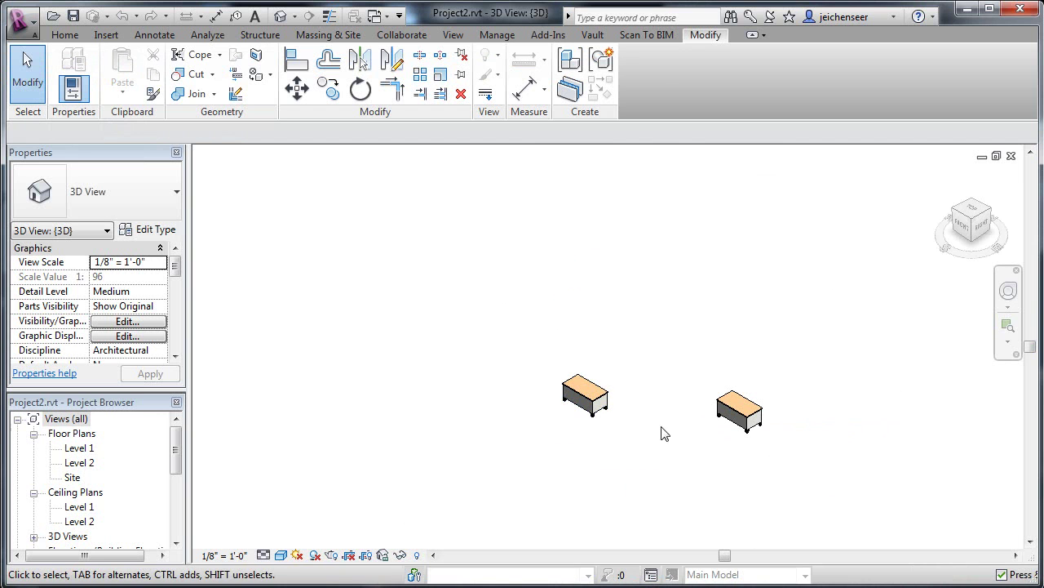
middle_click_drag(662, 434, 718, 420, "shift")
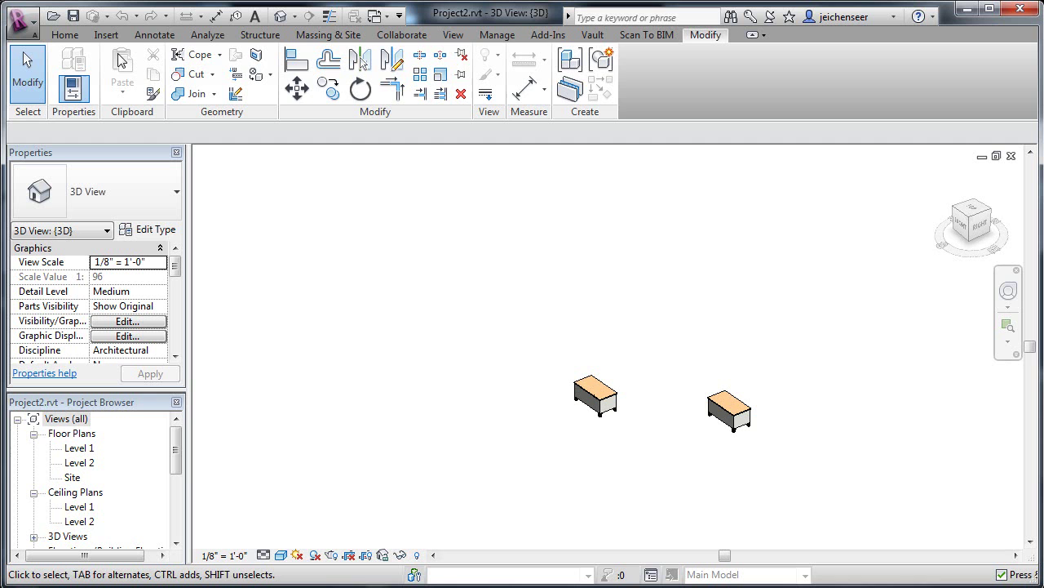
Link Project1.rvt into the desks project origin to origin as a new instance
left_click(106, 35)
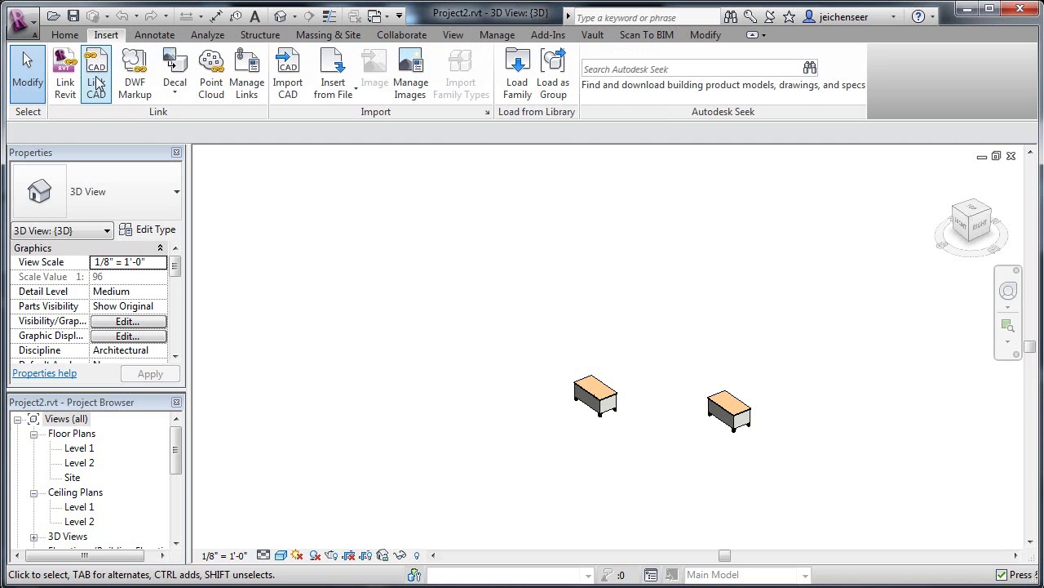
left_click(66, 75)
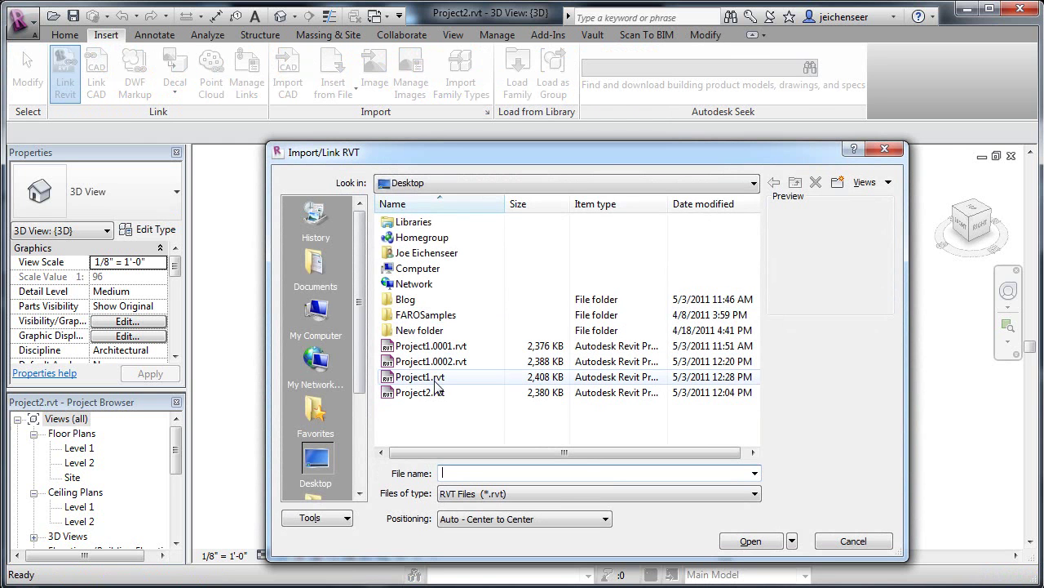
left_click(433, 377)
left_click(485, 519)
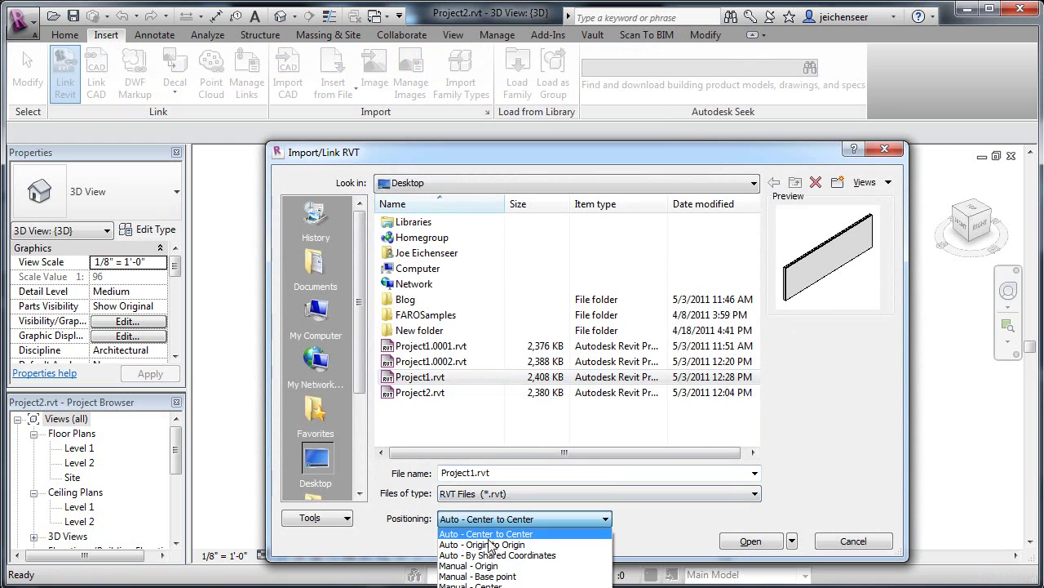
left_click(491, 545)
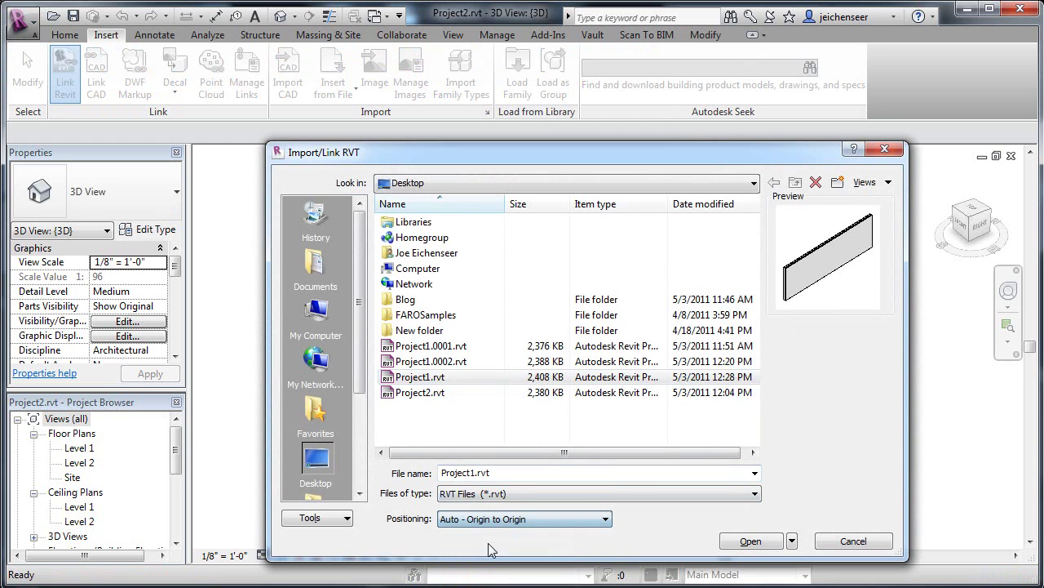
left_click(749, 541)
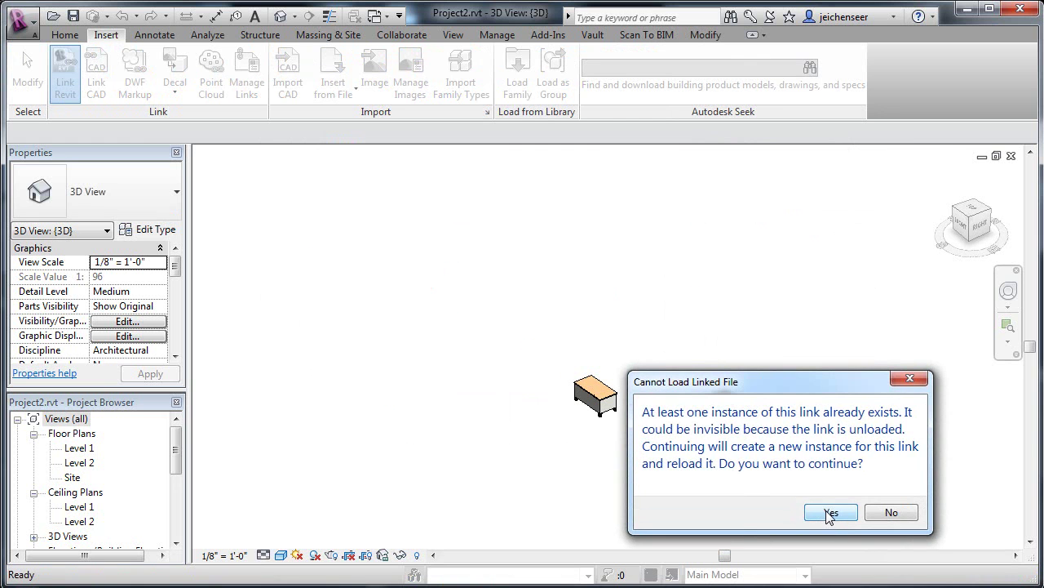
left_click(831, 513)
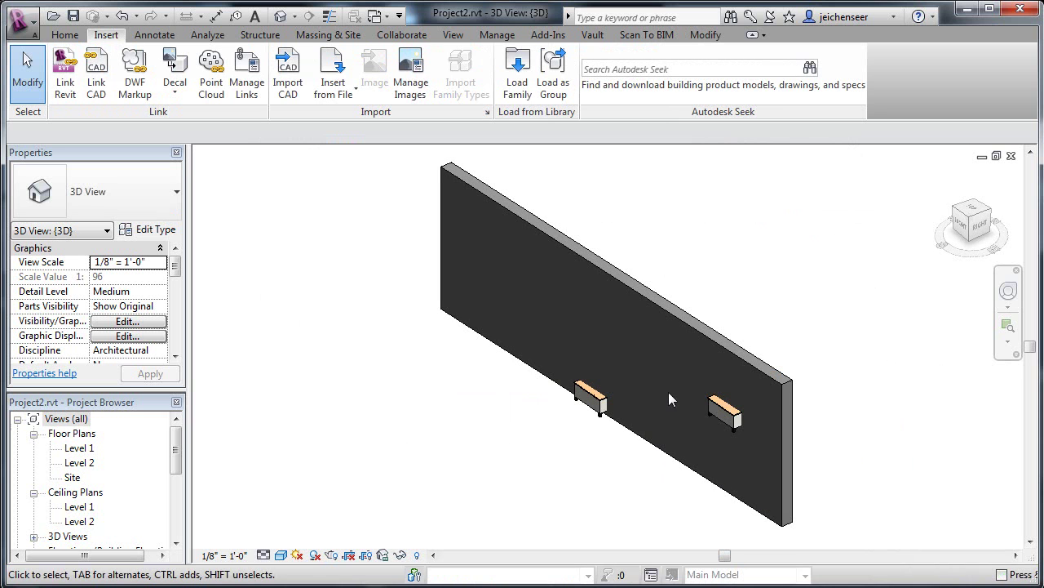
middle_click_drag(663, 395, 701, 397, "shift")
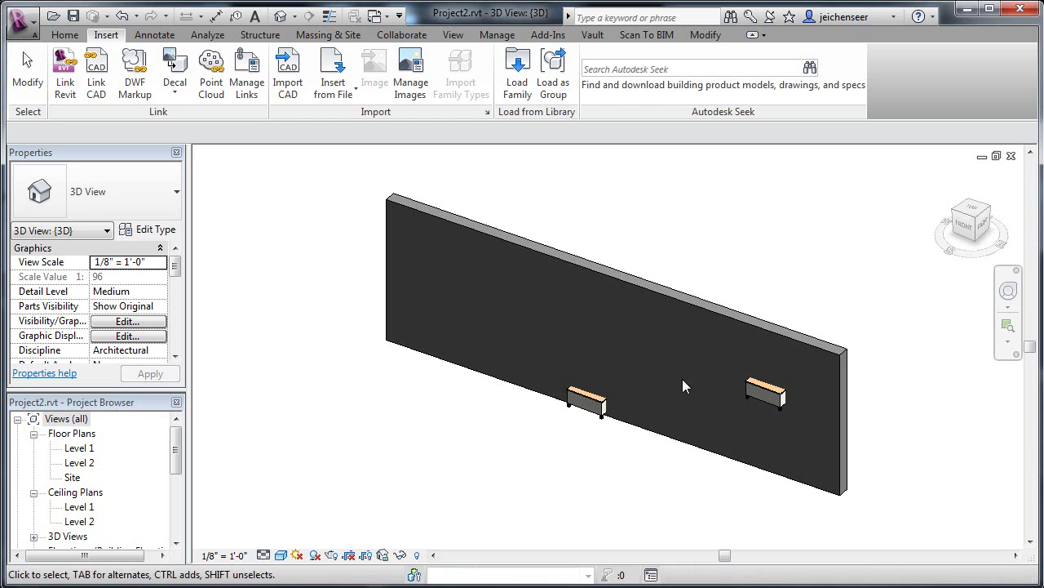
Export the 3D view as Project2.nwc with Convert construction parts turned off
left_click(561, 41)
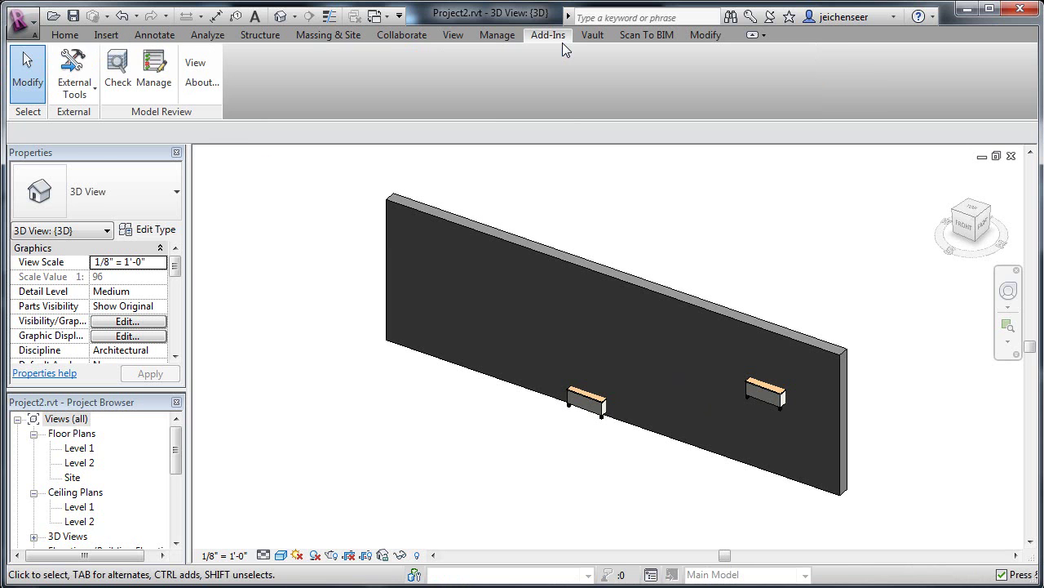
left_click(75, 82)
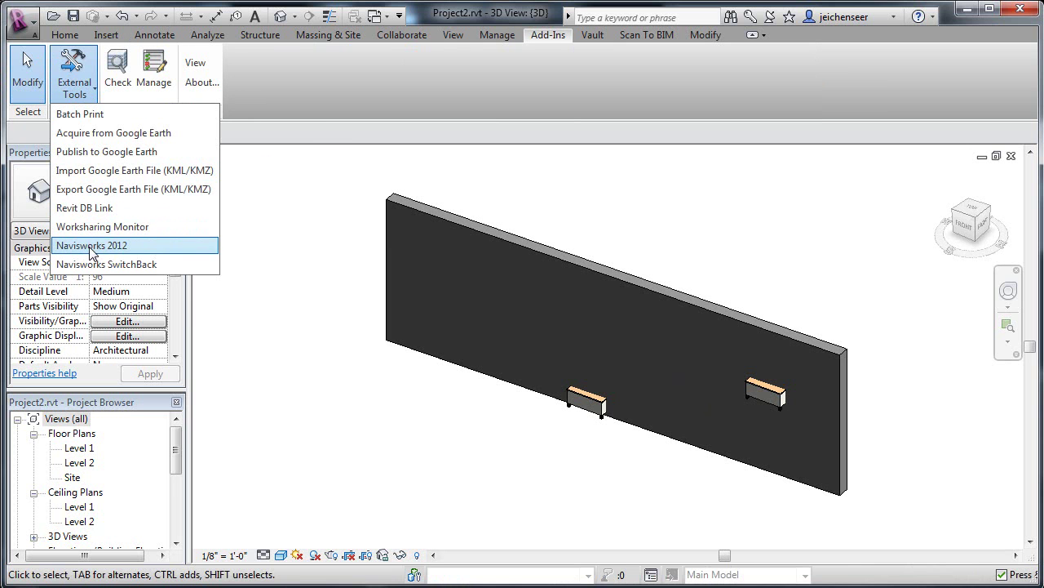
left_click(89, 245)
left_click(488, 518)
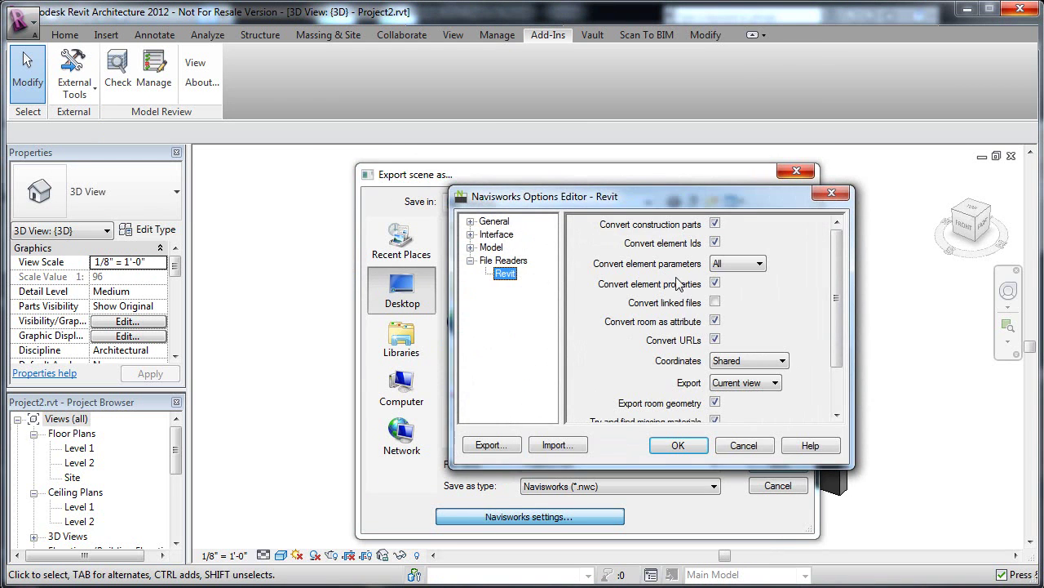
left_click(715, 224)
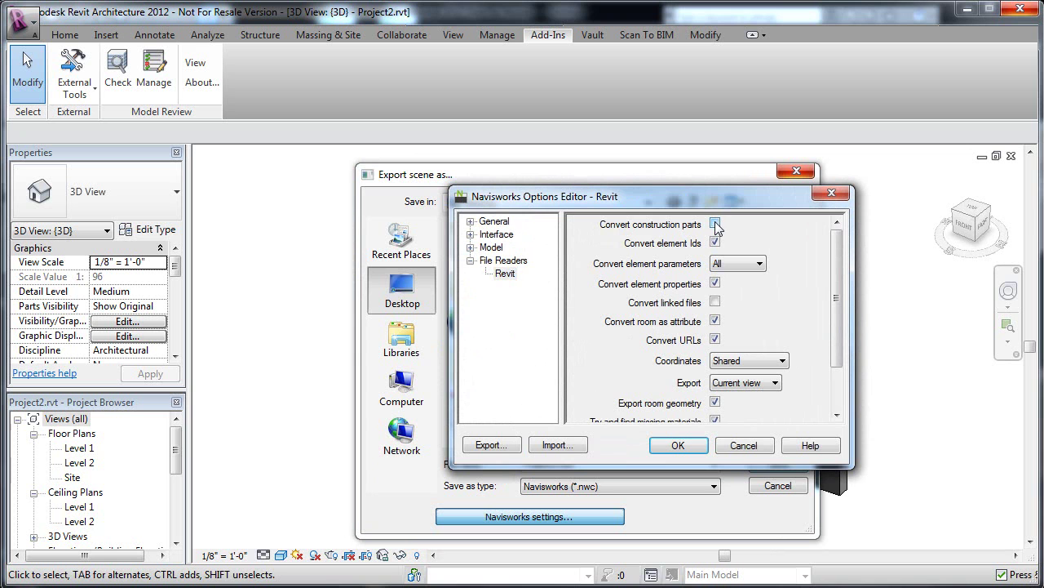
left_click(684, 444)
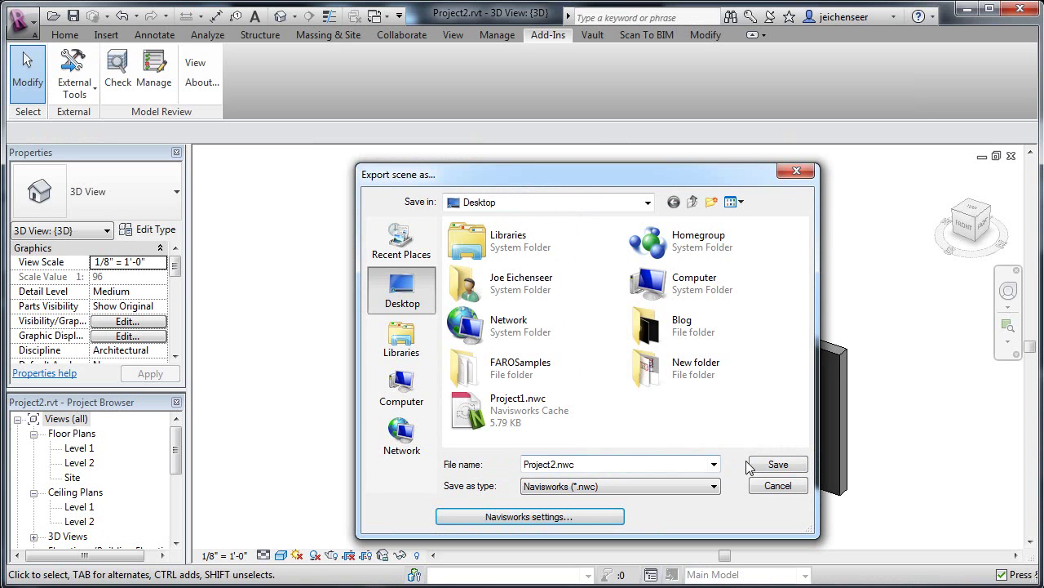
left_click(777, 463)
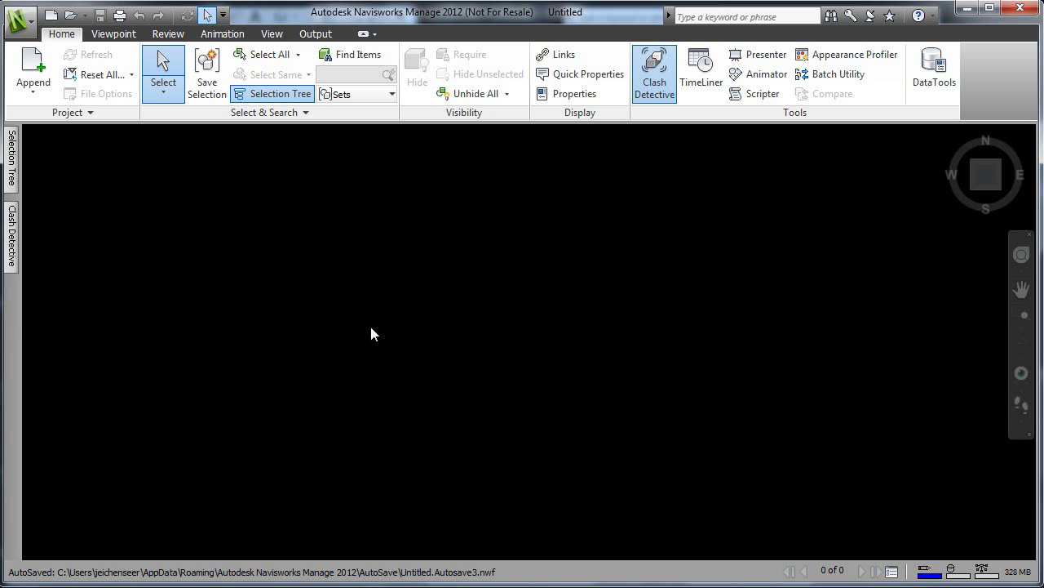
Append Project1.nwc to the Navisworks scene and zoom in on the wall's corner
left_click(49, 51)
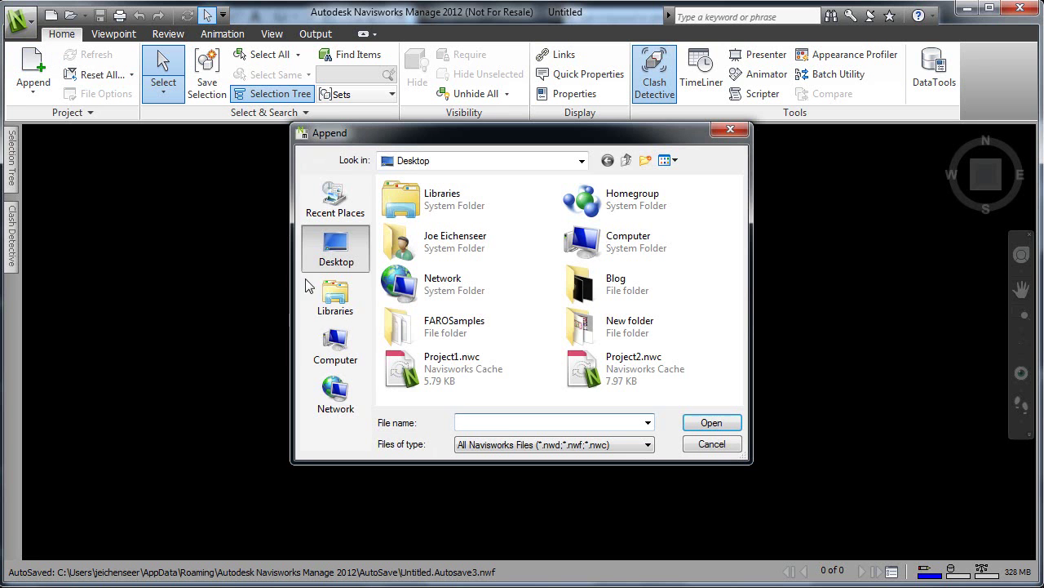
double_click(426, 364)
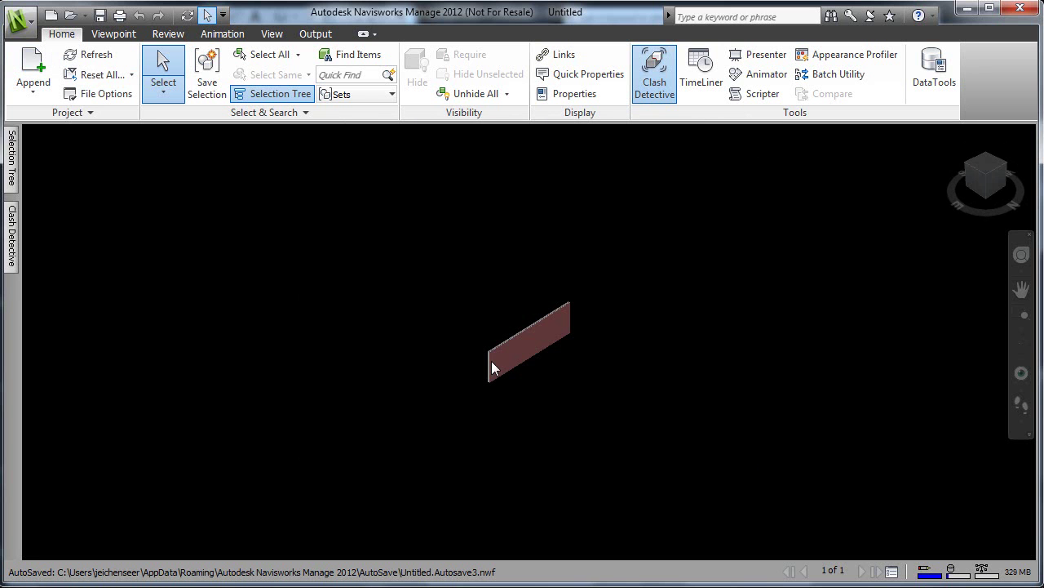
left_click(492, 361)
left_click_drag(492, 356, 426, 168)
Select the wall's inner and outer edge strips to confirm each layer is separate
left_click(418, 194)
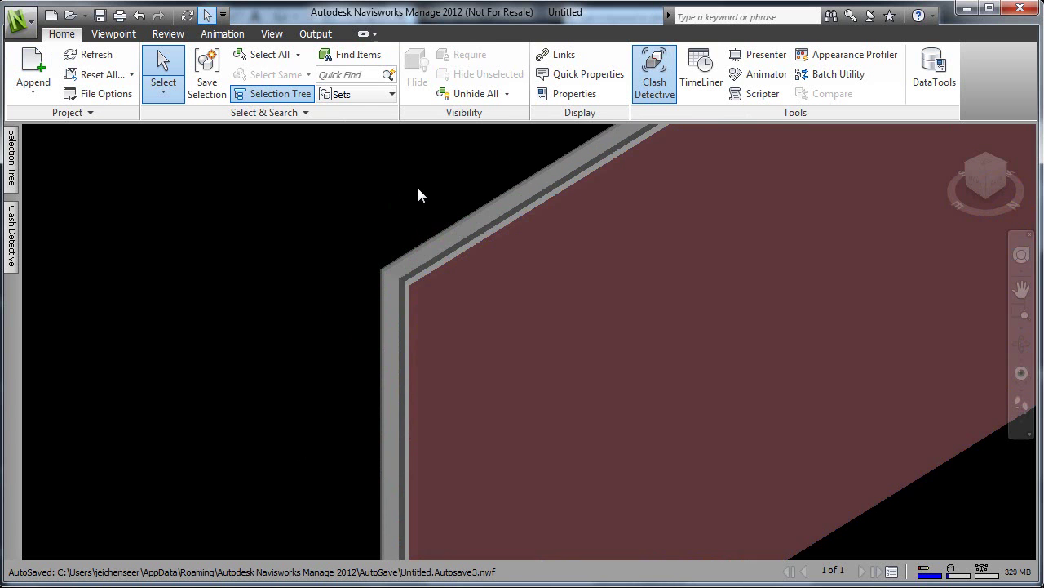
left_click(424, 275)
left_click(423, 270)
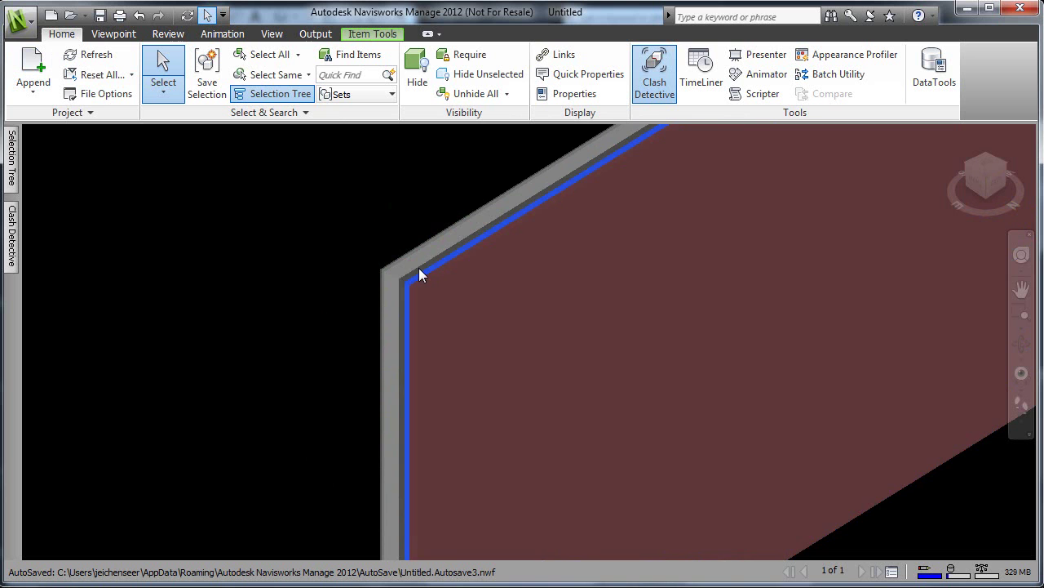
left_click(417, 267)
left_click(405, 258)
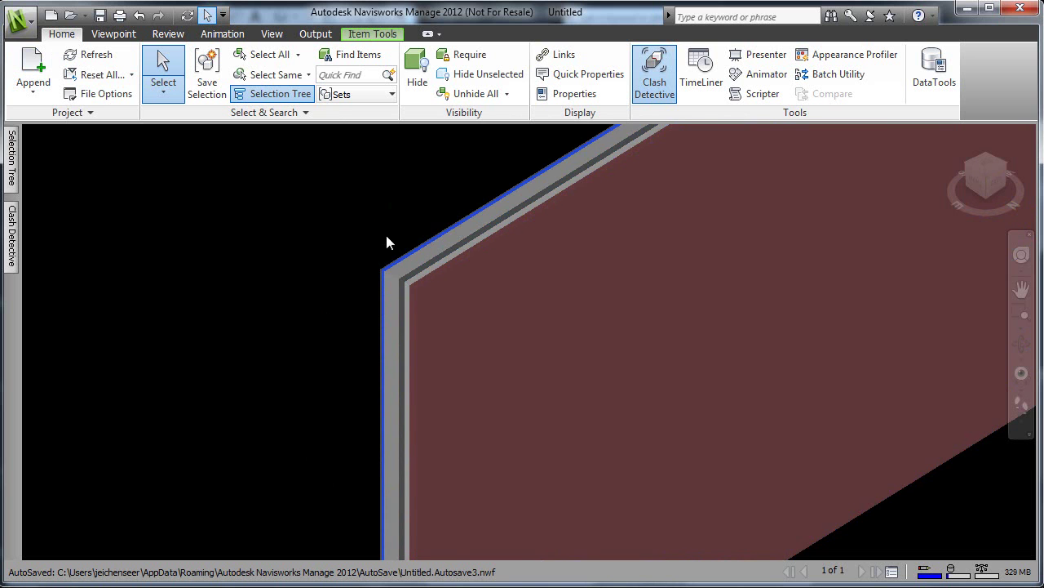
scroll(387, 236, "down", 2)
middle_click_drag(387, 236, 478, 396)
scroll(449, 259, "up", 1)
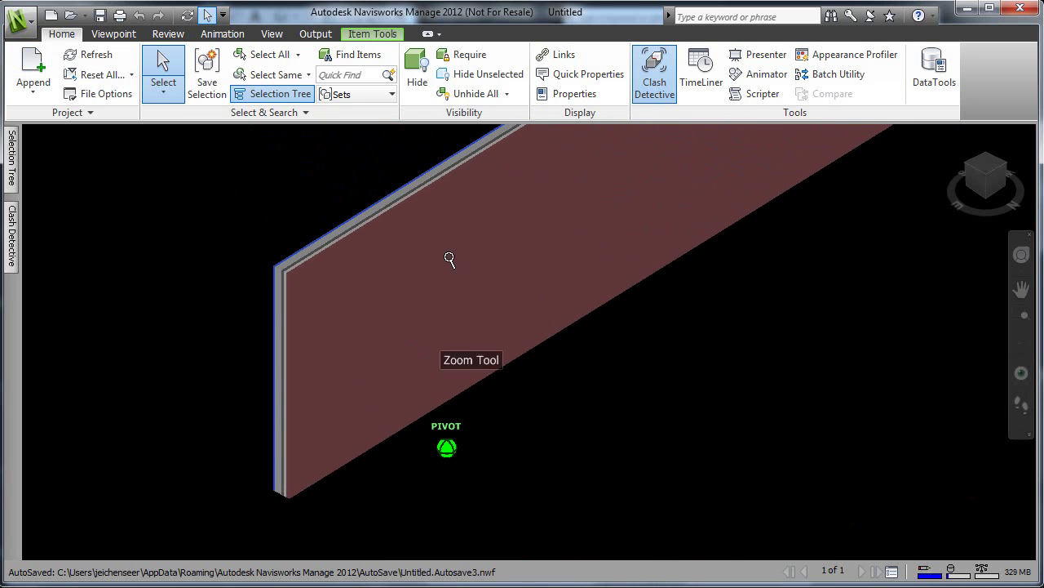
middle_click_drag(450, 259, 443, 336)
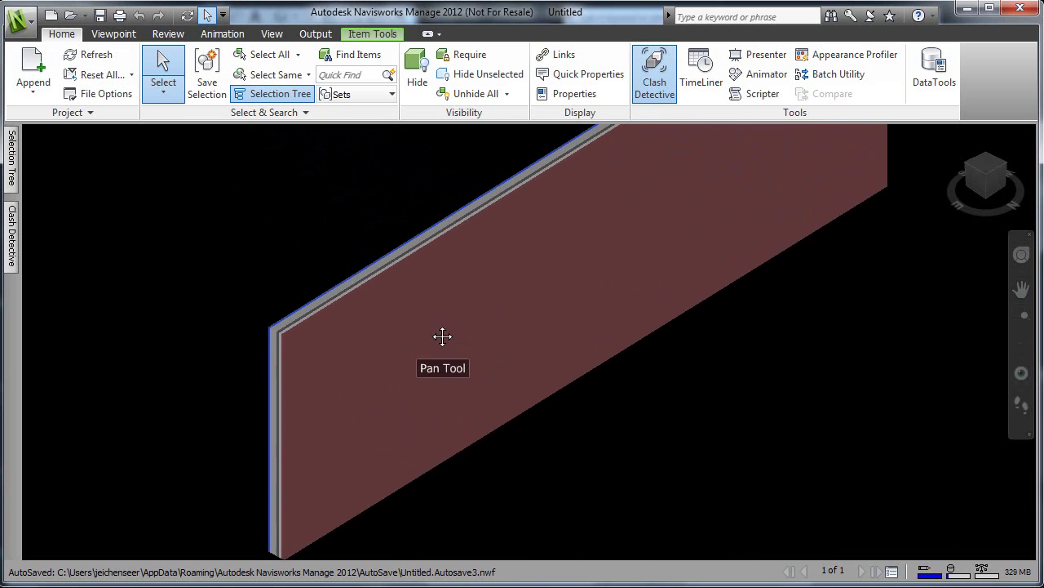
Append Project2.nwc so the two desks appear beside the layered wall
left_click(37, 72)
left_click(610, 377)
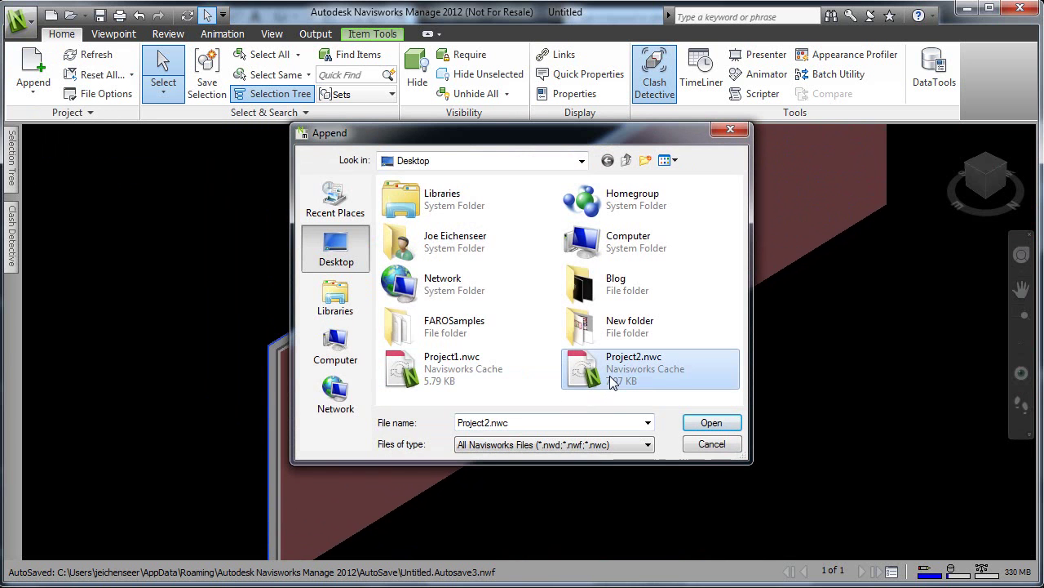
left_click(713, 422)
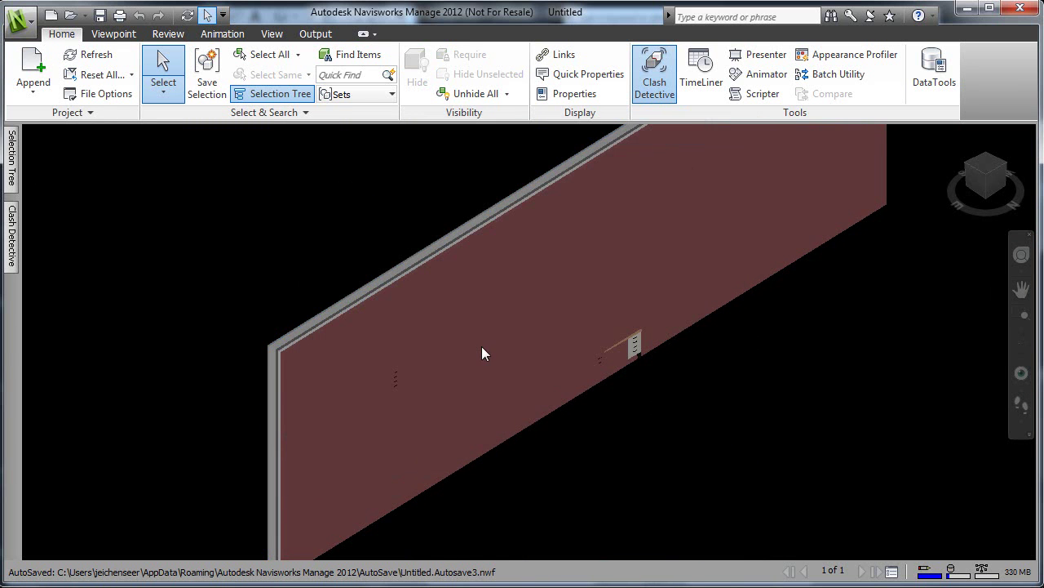
middle_click_drag(478, 372, 532, 370, "shift")
scroll(522, 404, "down", 5)
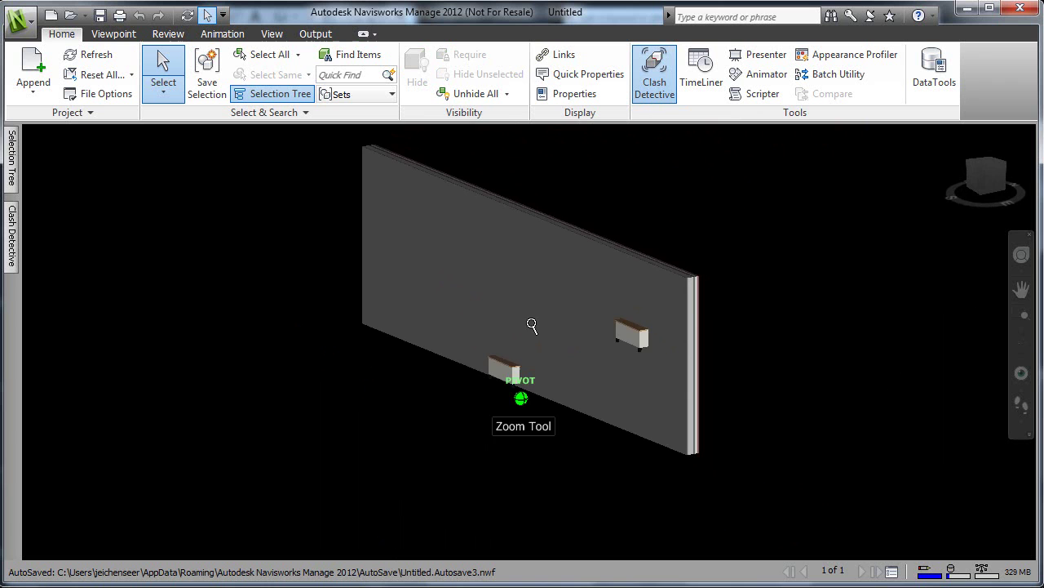
middle_click_drag(535, 310, 506, 328, "shift")
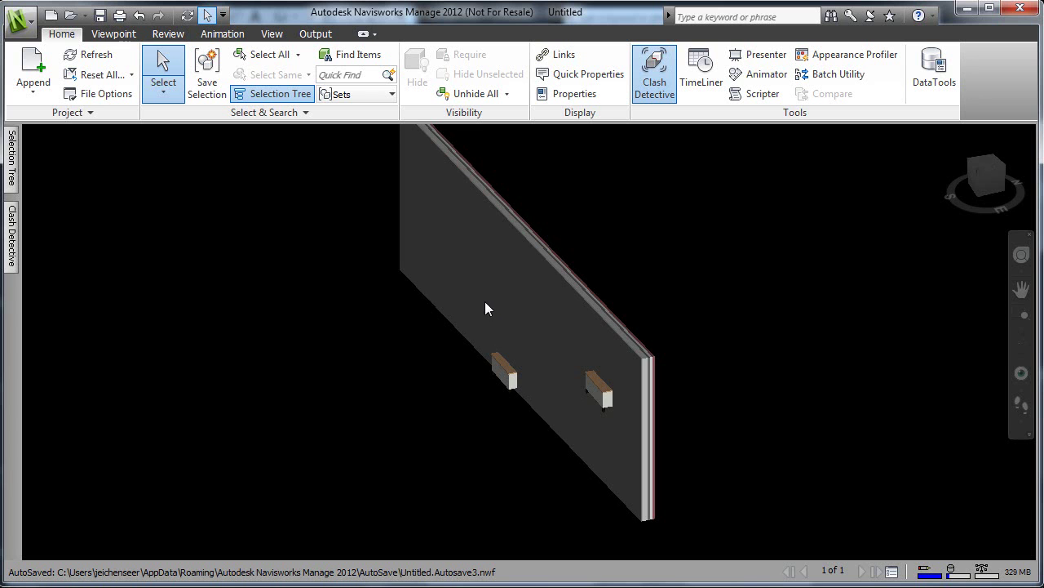
SwitchBack the left desk to Revit and dismiss the 'No good view could be found' message
left_click(498, 363)
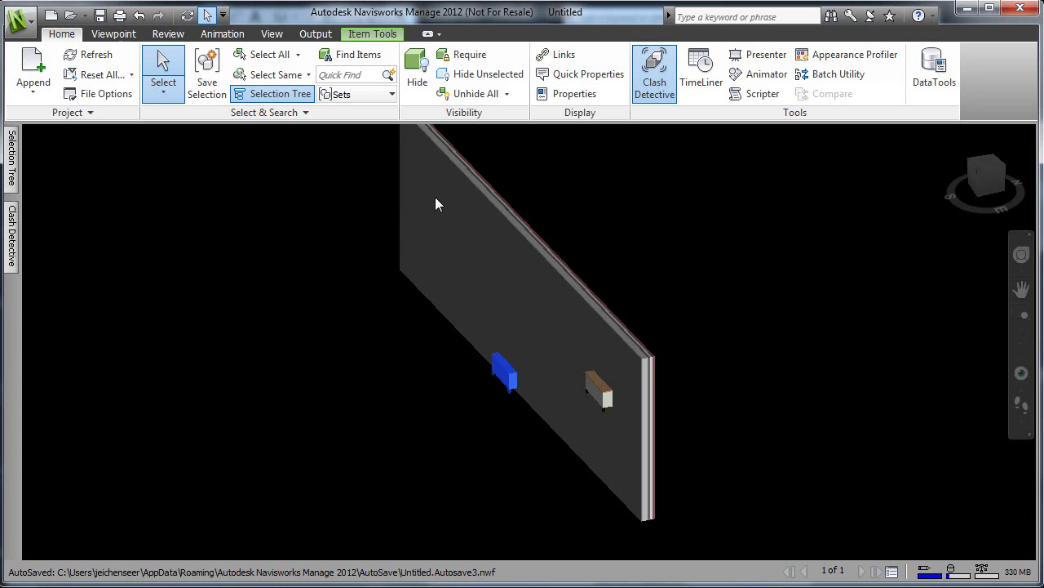
right_click(500, 370)
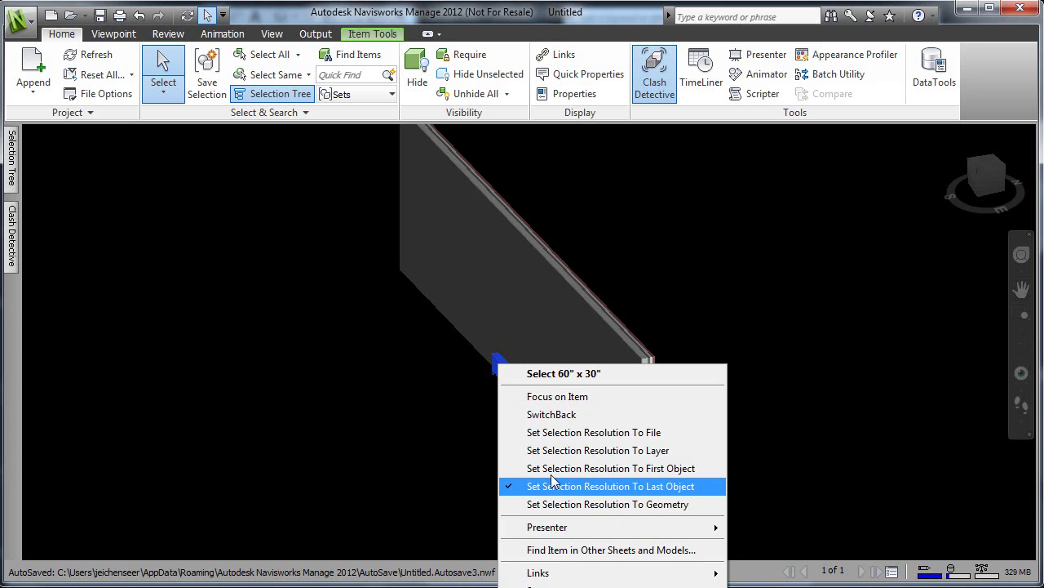
left_click(576, 418)
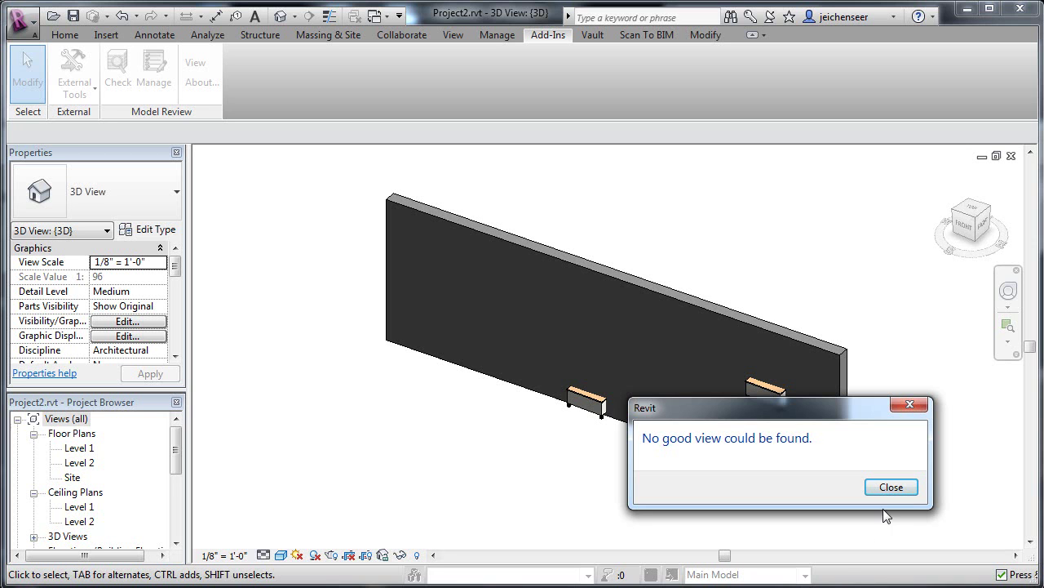
left_click(889, 488)
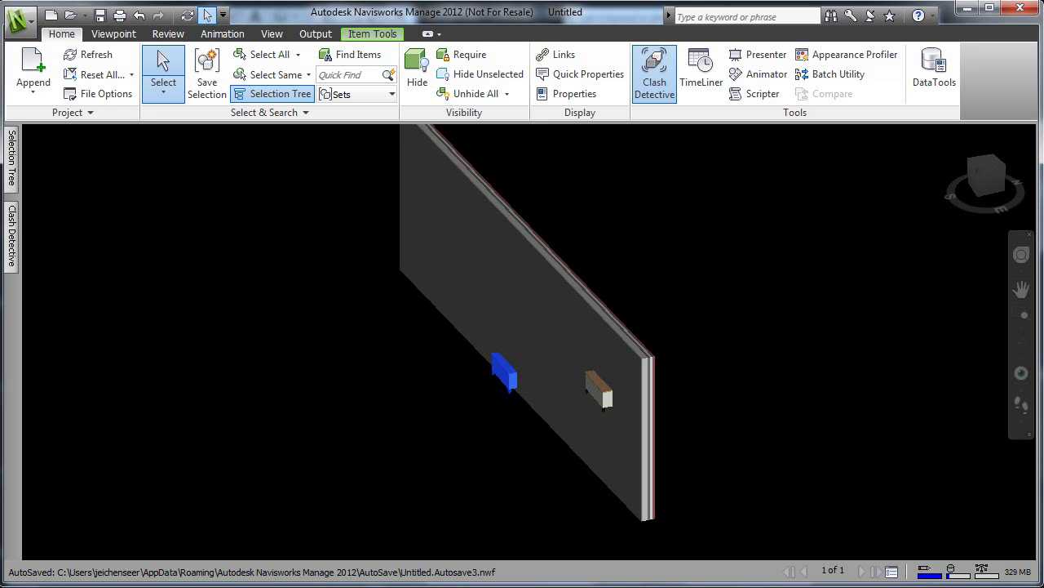
Set selection to the top-level object and SwitchBack the 60" x 30" desk to Revit
right_click(497, 364)
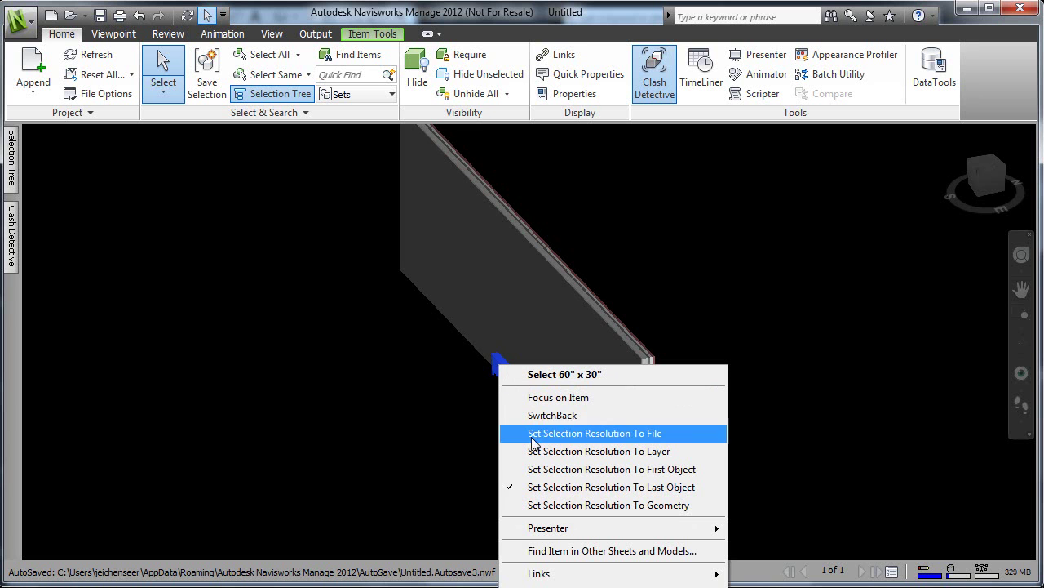
left_click(557, 470)
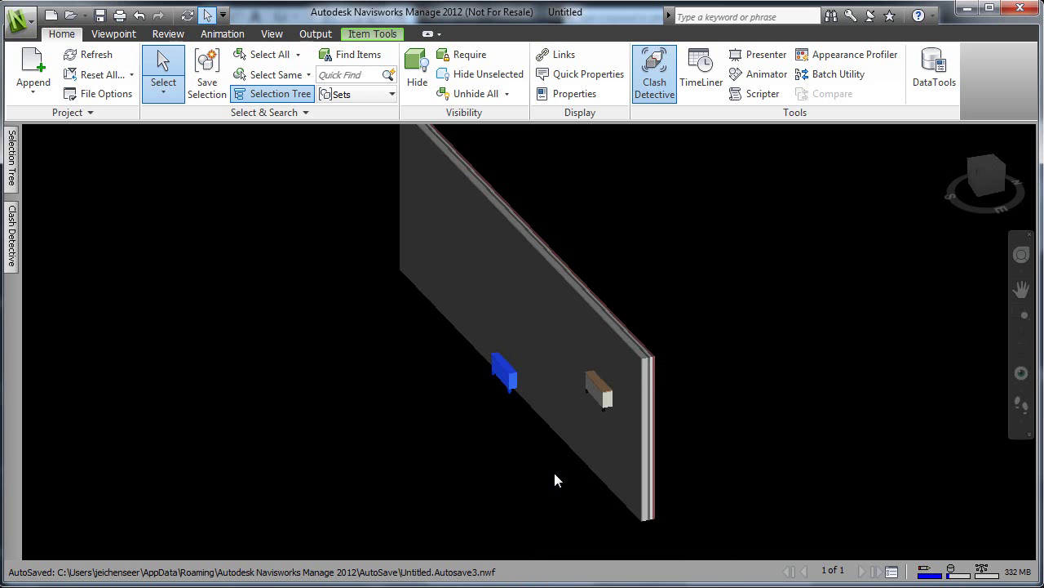
right_click(504, 372)
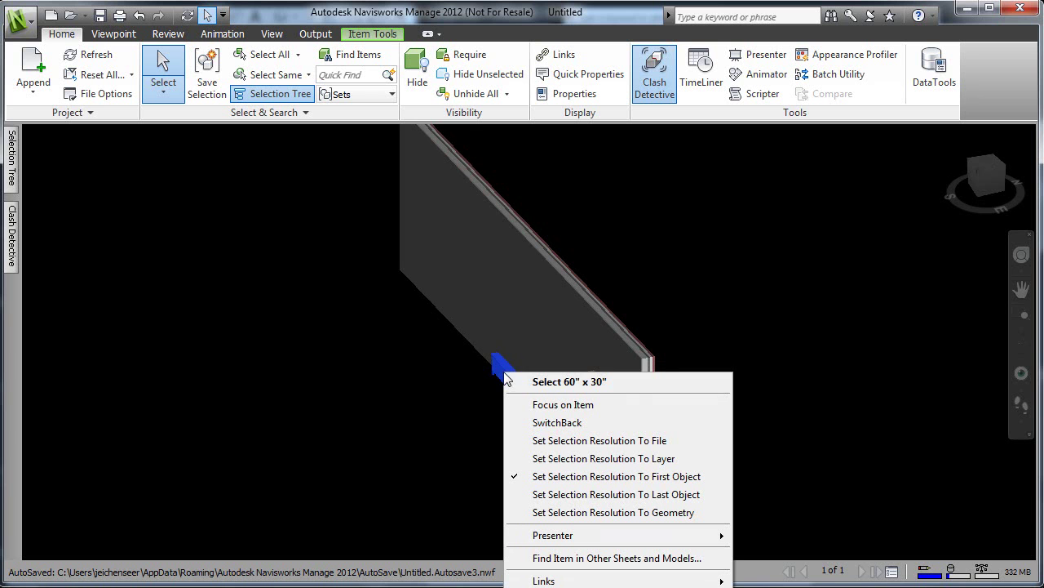
left_click(538, 423)
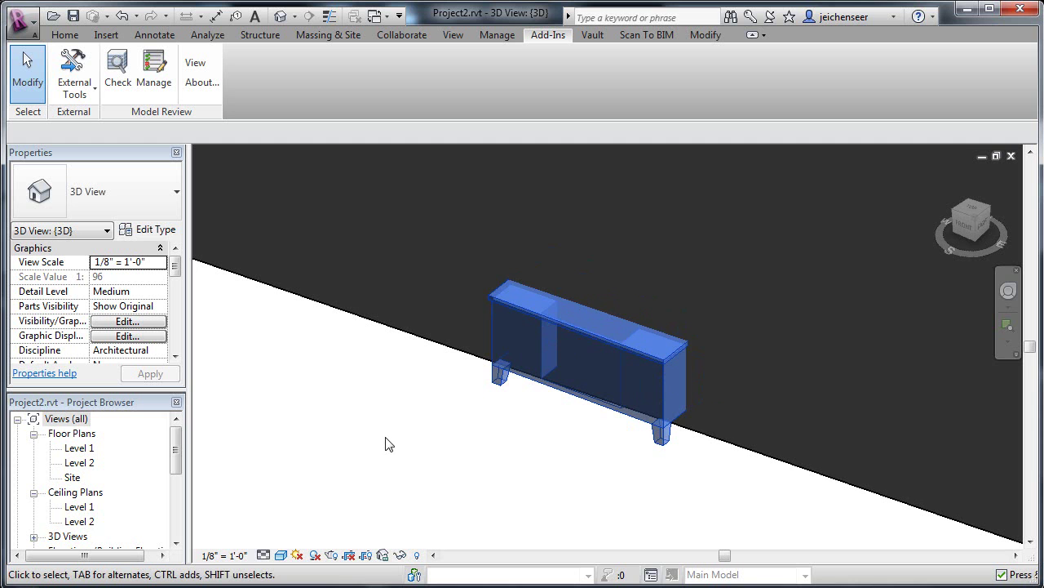
Open Revit's Level 1 floor plan, then SwitchBack the second desk from Navisworks
double_click(86, 450)
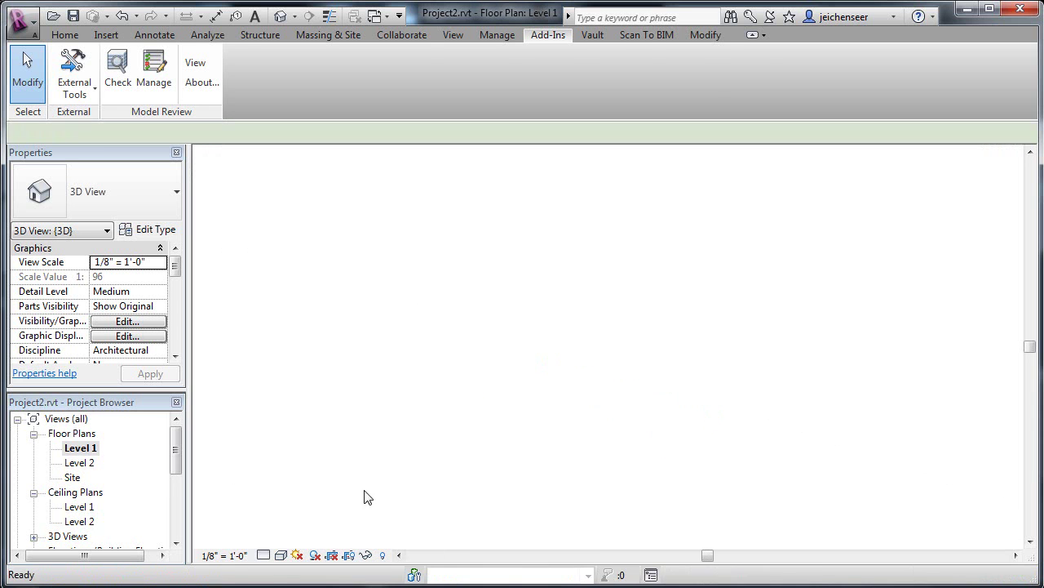
scroll(601, 359, "up", 3)
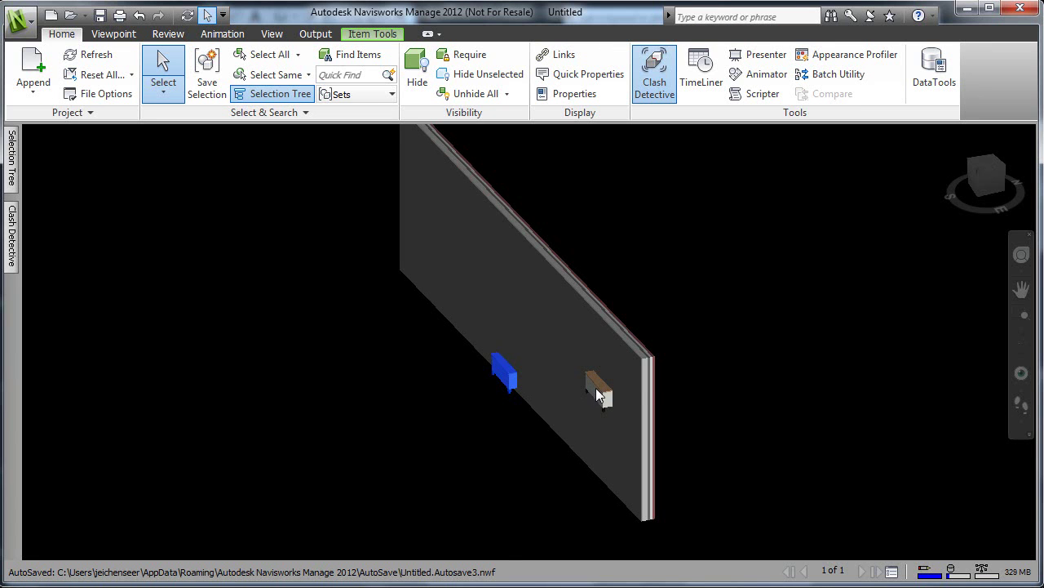
left_click(597, 391)
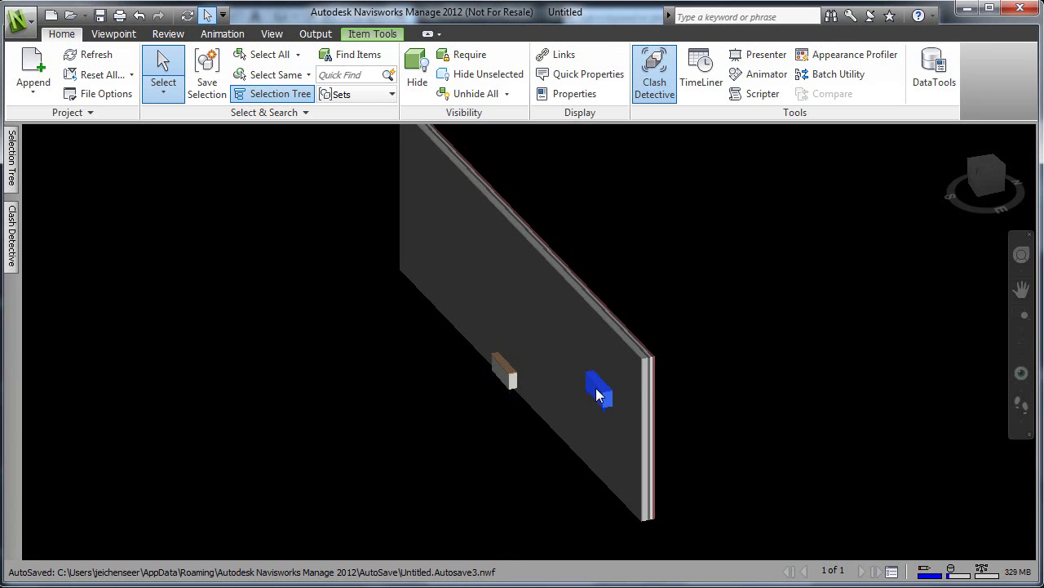
right_click(532, 148)
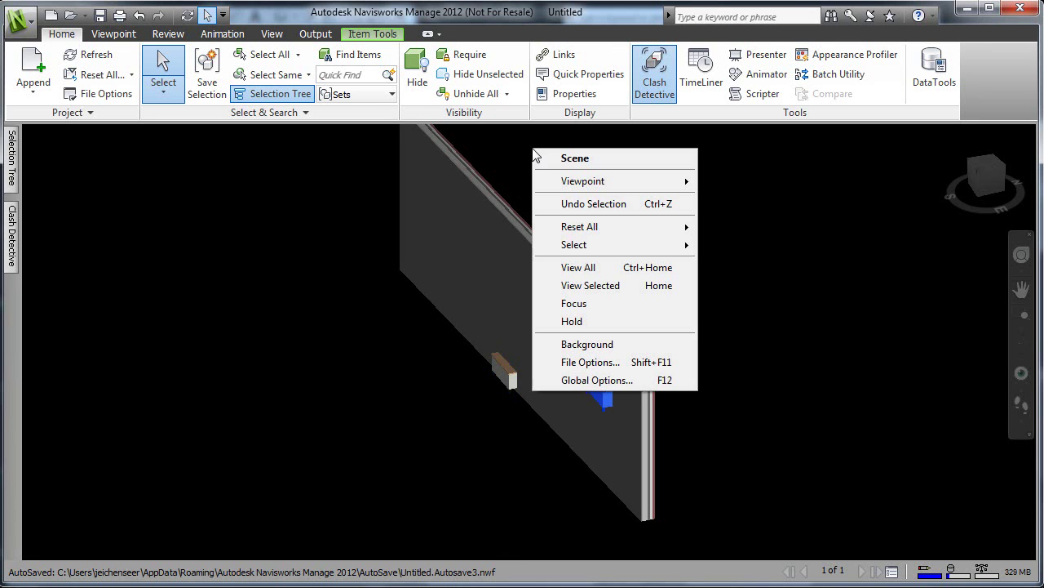
right_click(603, 398)
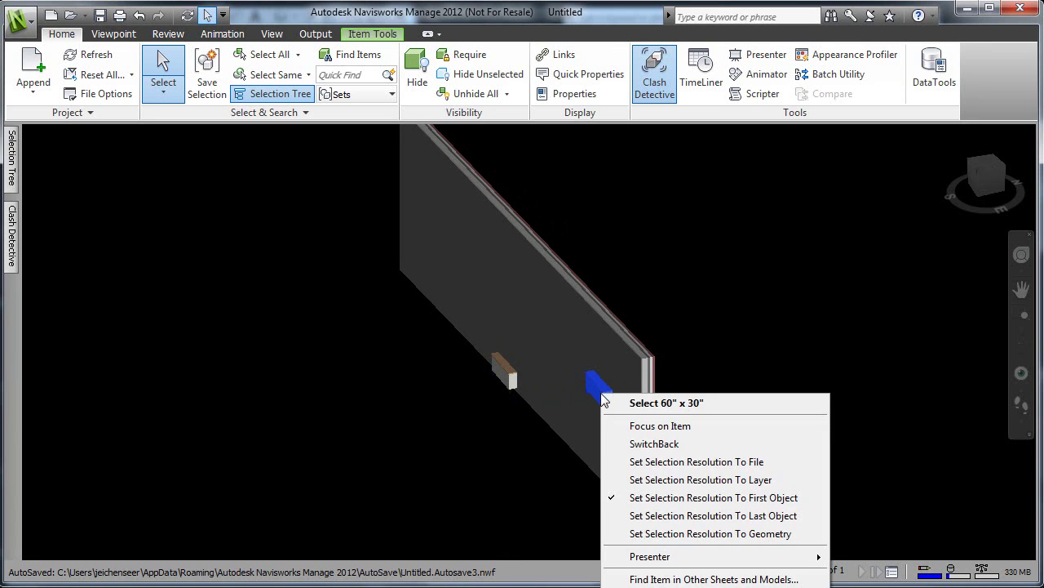
left_click(651, 444)
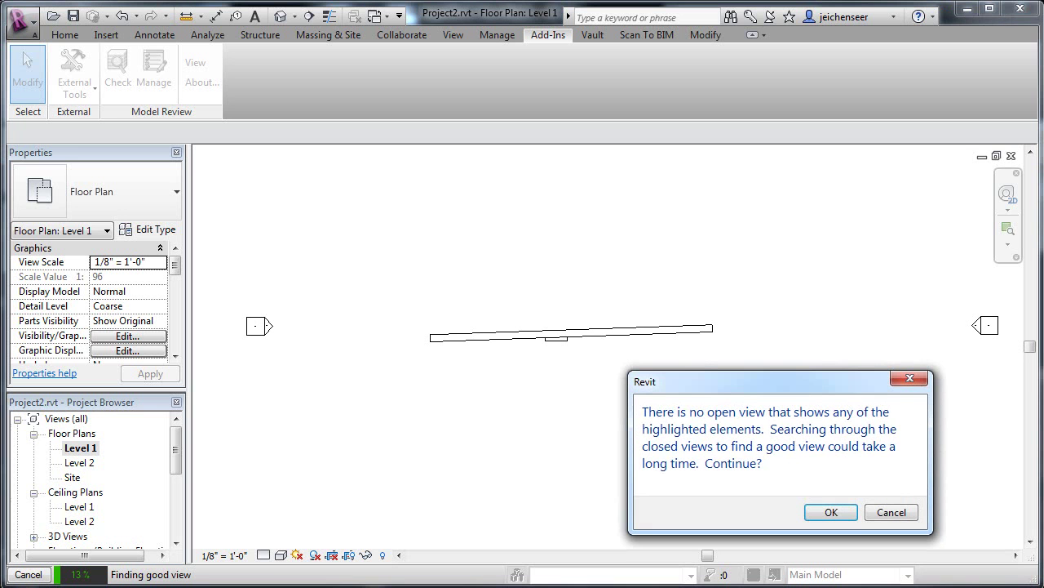
Let Revit search closed views to show the desk on Level 2, then clear its highlight
left_click_drag(759, 379, 608, 274)
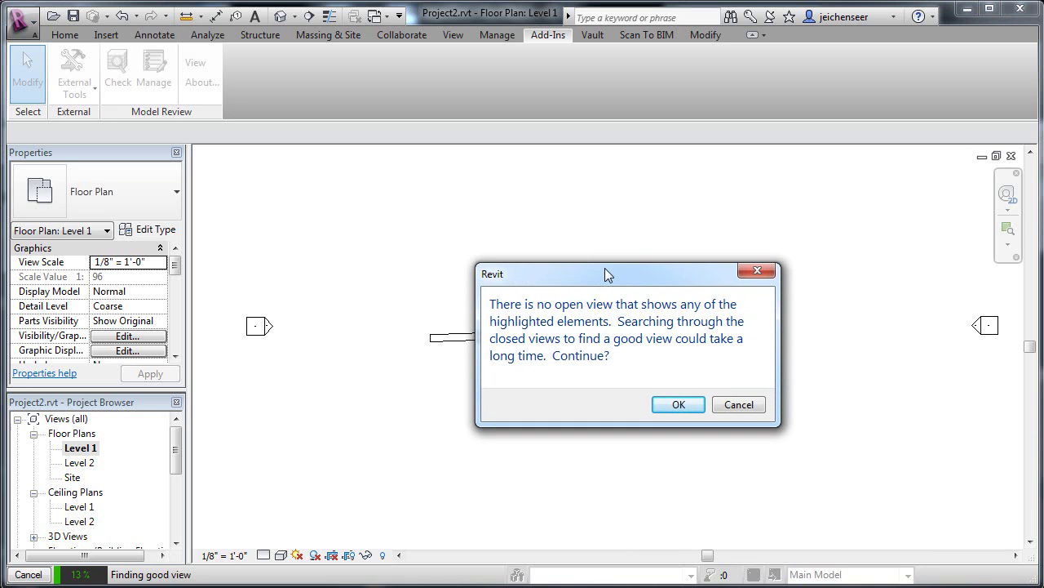
left_click(683, 405)
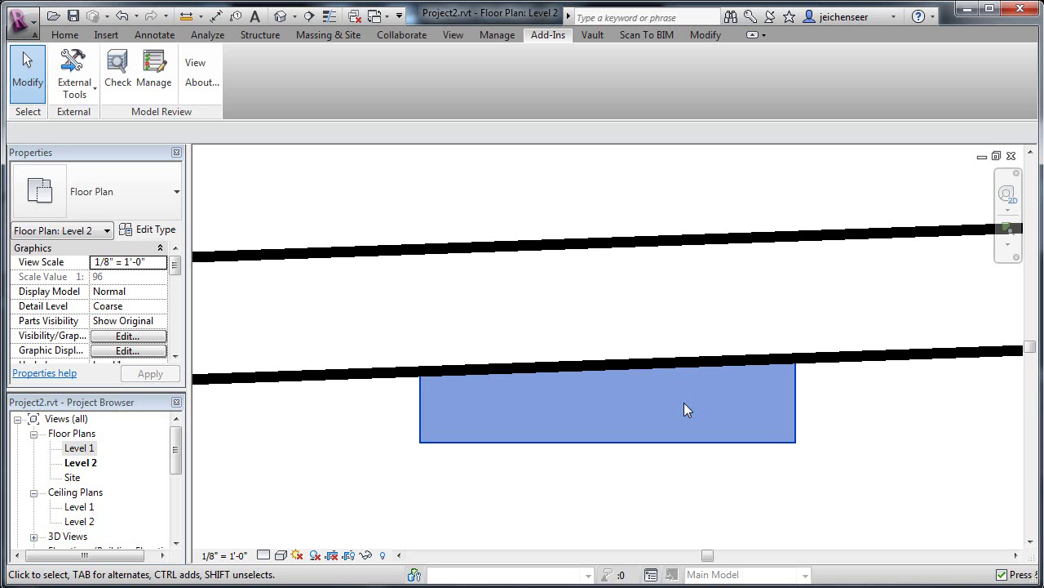
scroll(684, 404, "down", 5)
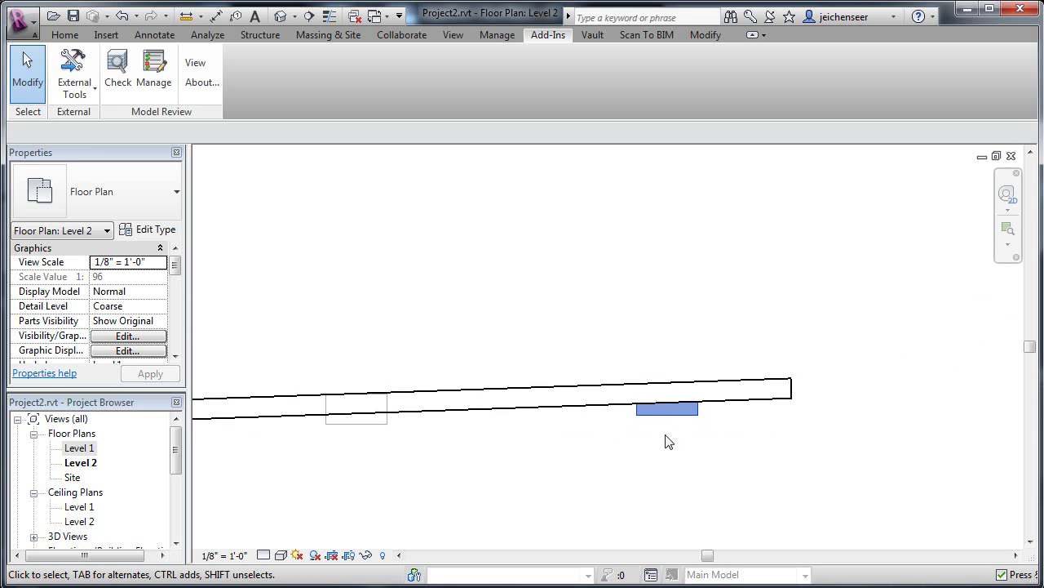
left_click(665, 442)
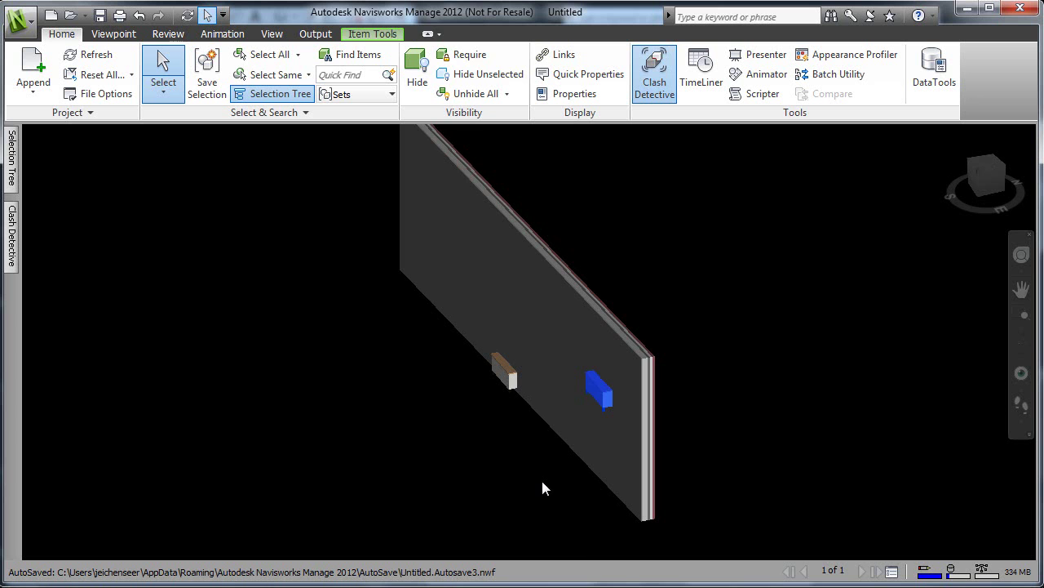
Deselect the desk and SwitchBack the Exterior - Brick on CMU wall to Revit
left_click(541, 488)
left_click(516, 263)
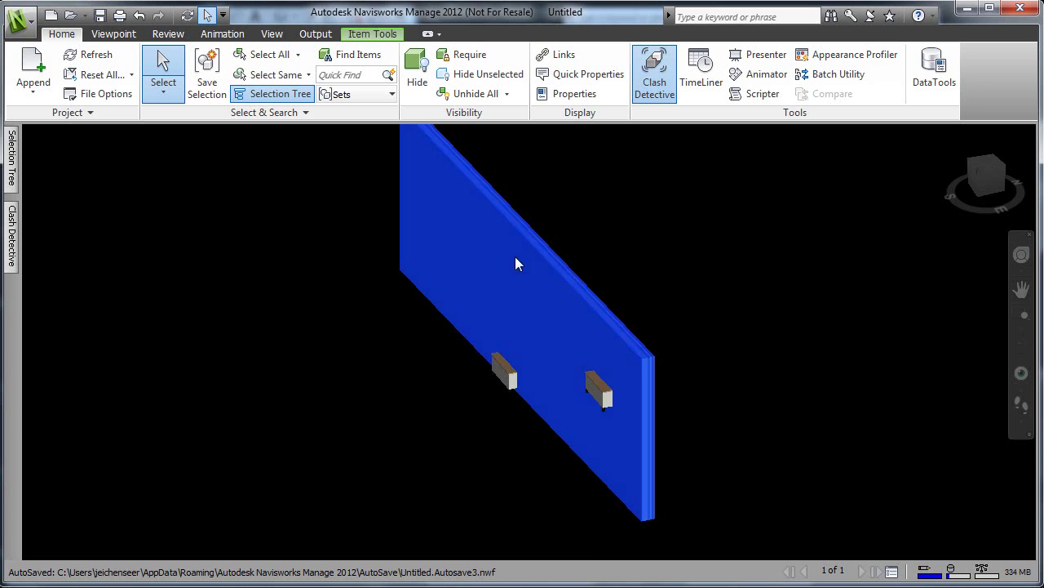
right_click(469, 226)
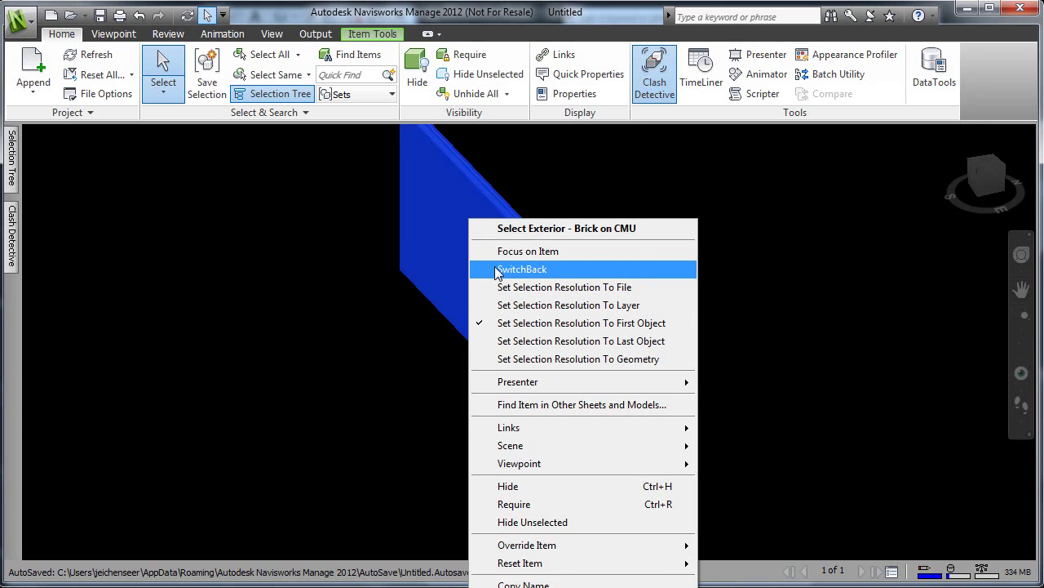
left_click(532, 170)
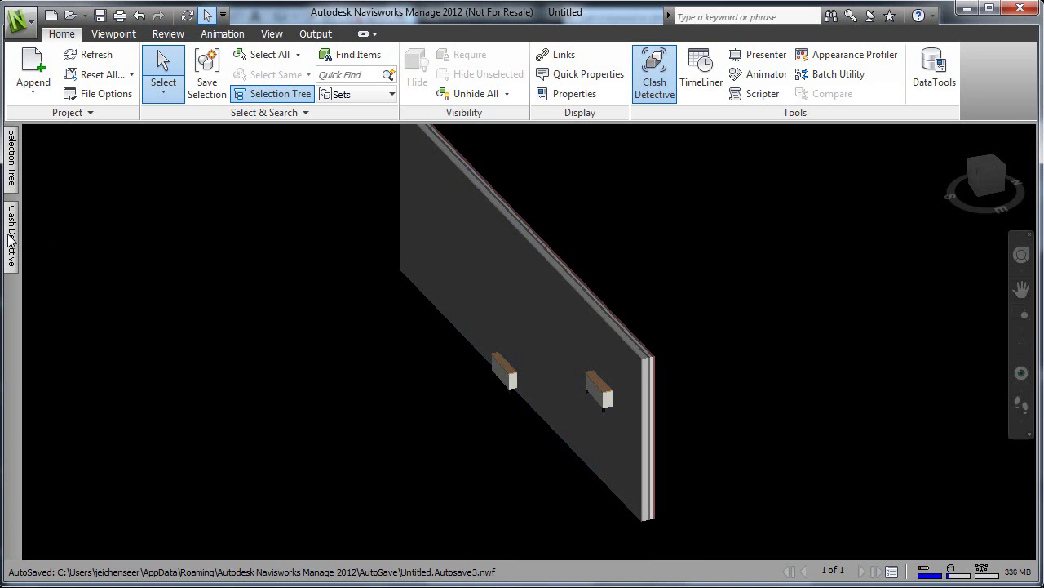
In Clash Detective, pick the exterior brick wall under Project1 > Level 1 as the left item
mouse_move(12, 237)
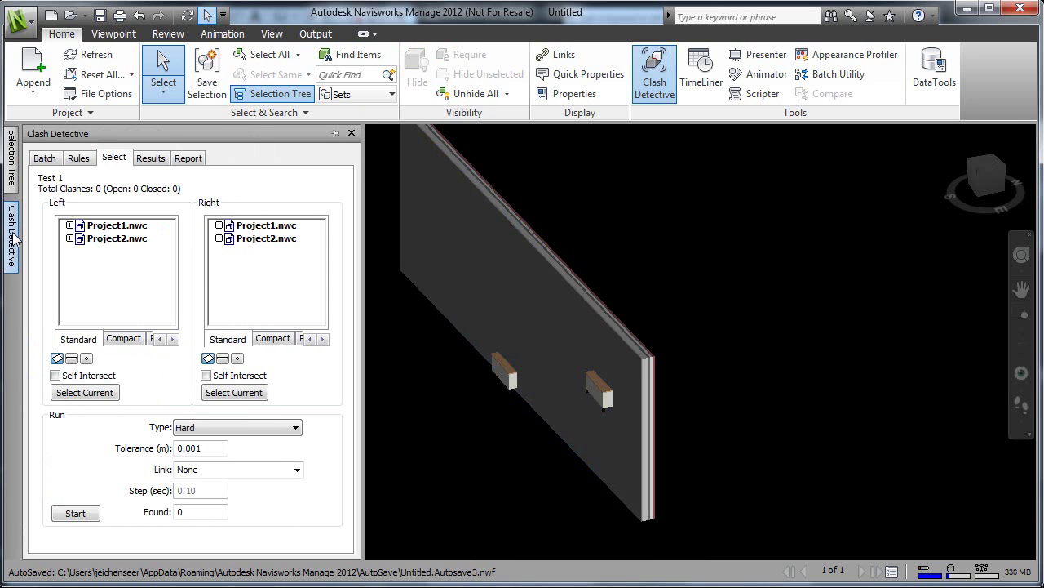
left_click(70, 225)
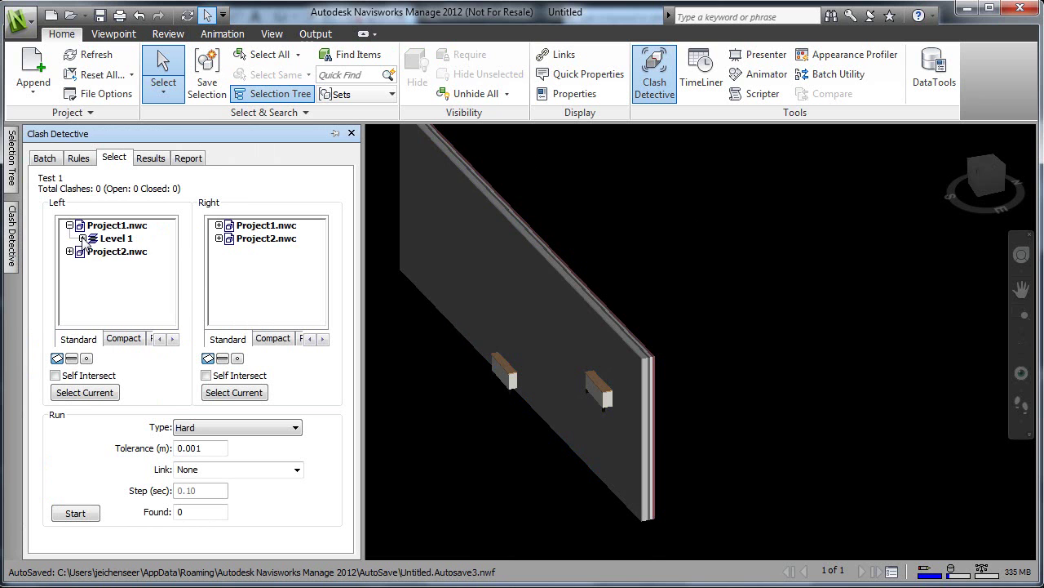
left_click(82, 238)
left_click(118, 252)
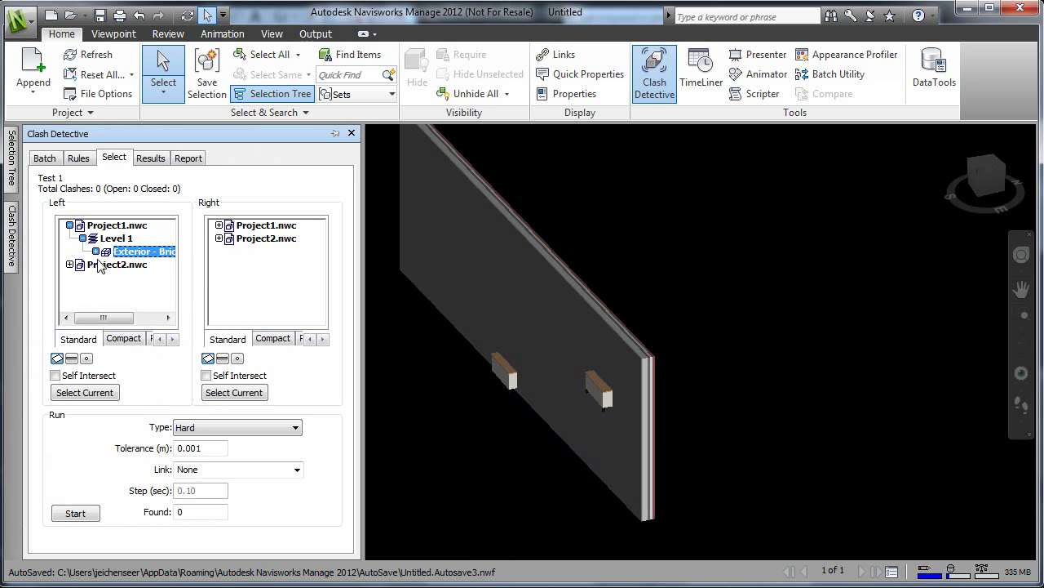
Select both 60" x 30" desks from Project2's Level 1 and Level 2 as right items
left_click(219, 238)
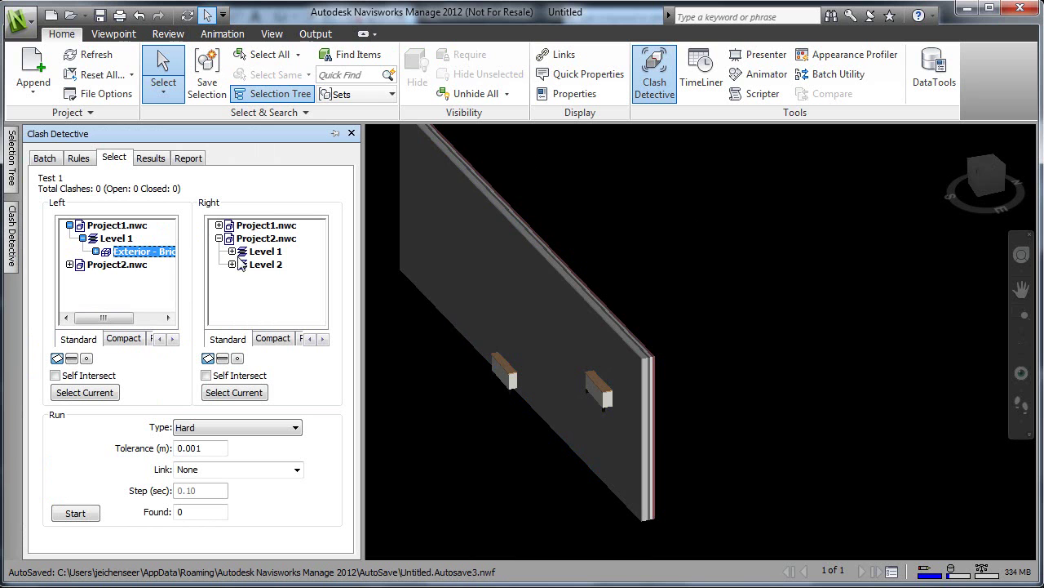
left_click(243, 252)
left_click(231, 264)
left_click(232, 251)
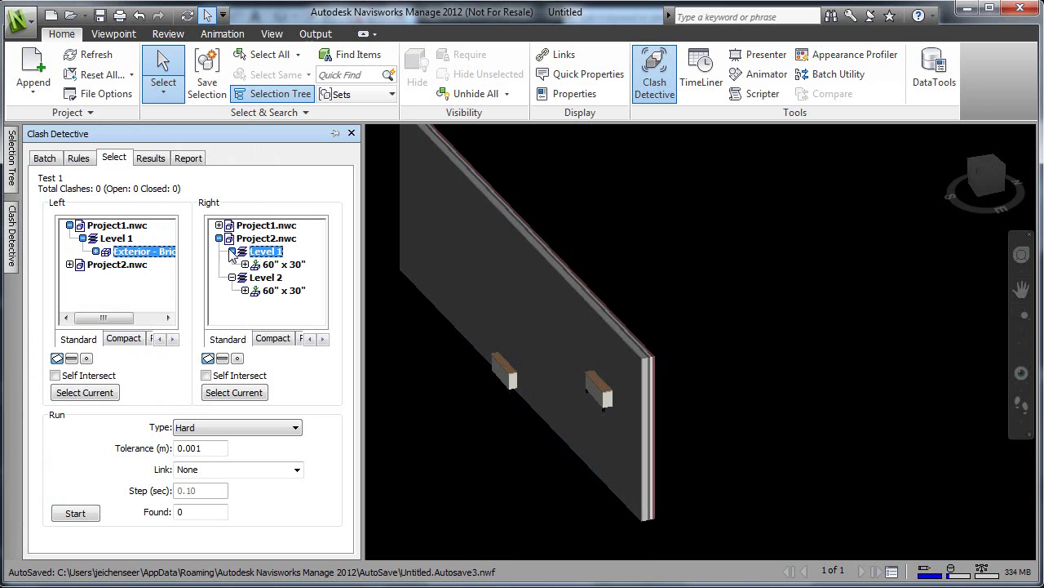
left_click(278, 290, "ctrl")
left_click(278, 265, "ctrl")
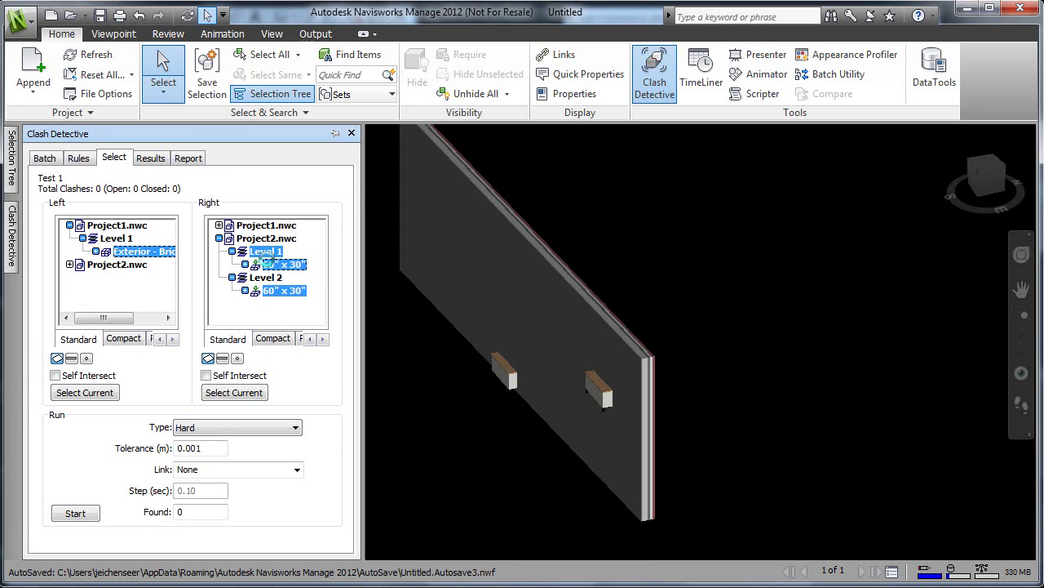
left_click(270, 264)
left_click(273, 291, "ctrl")
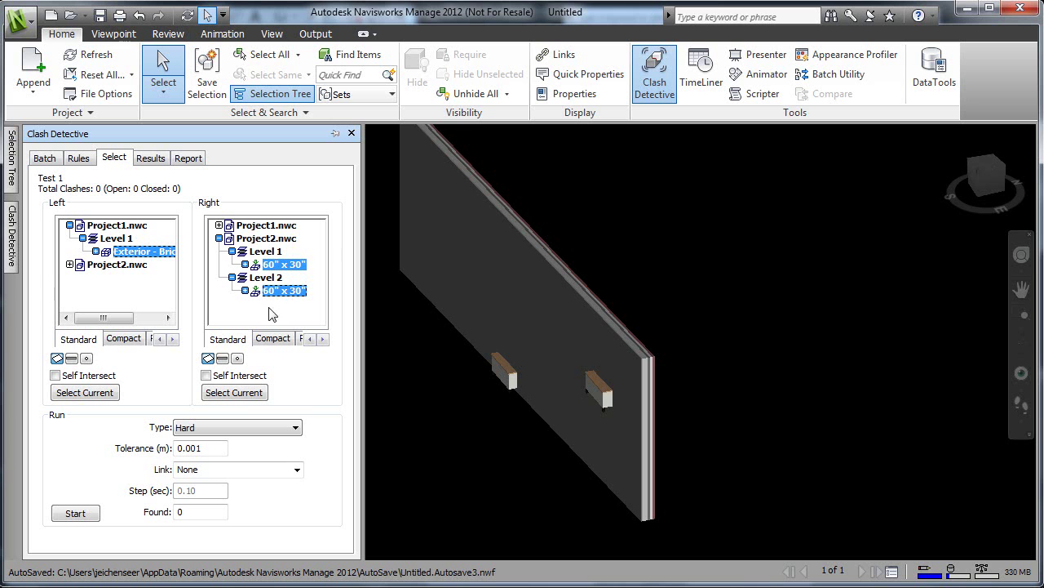
Run the clash test (29 clashes) and expand the Level 2 desk to its first Composite Part
left_click(97, 514)
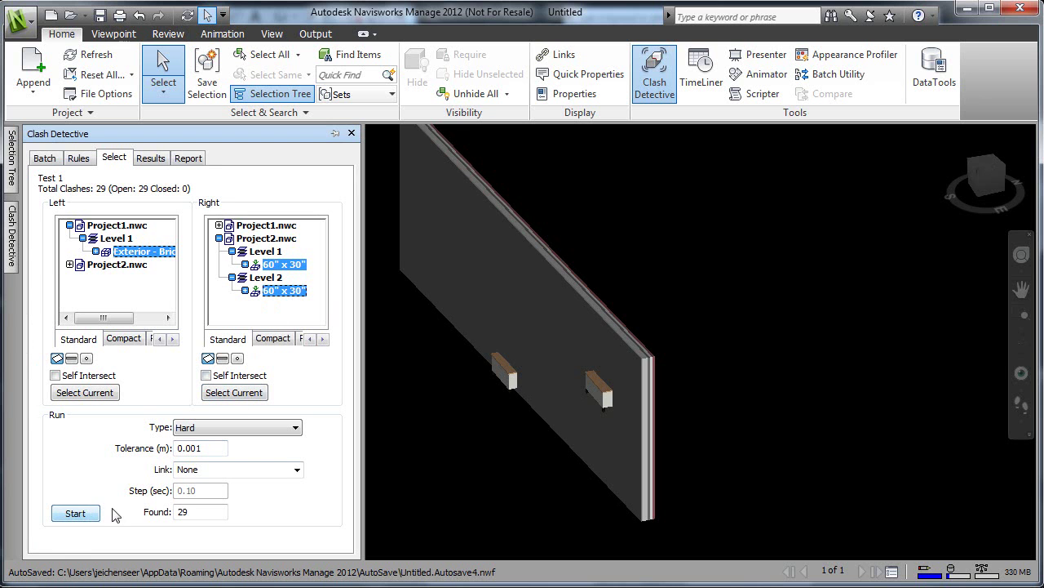
left_click(245, 291)
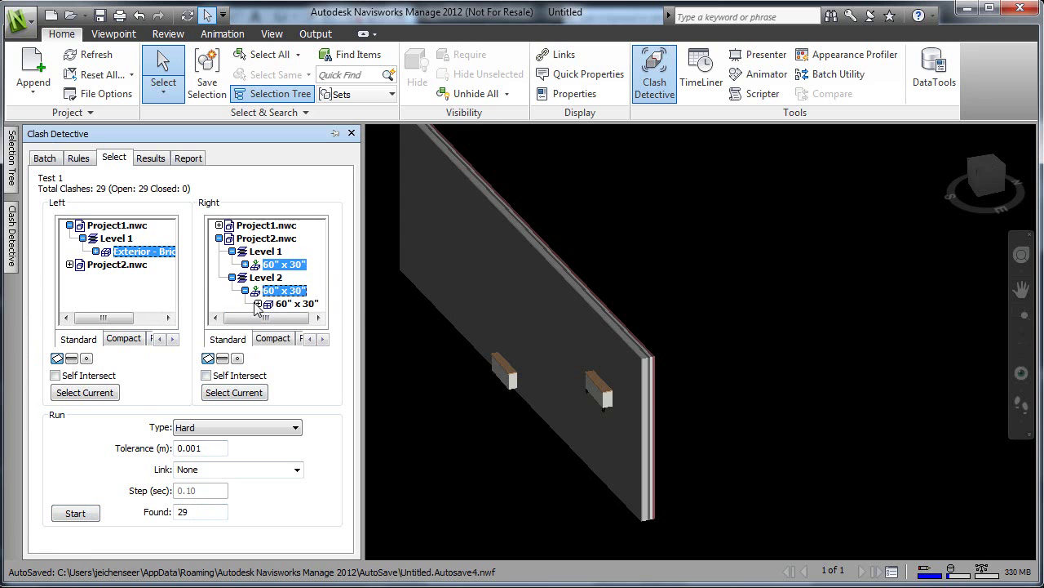
left_click(96, 252)
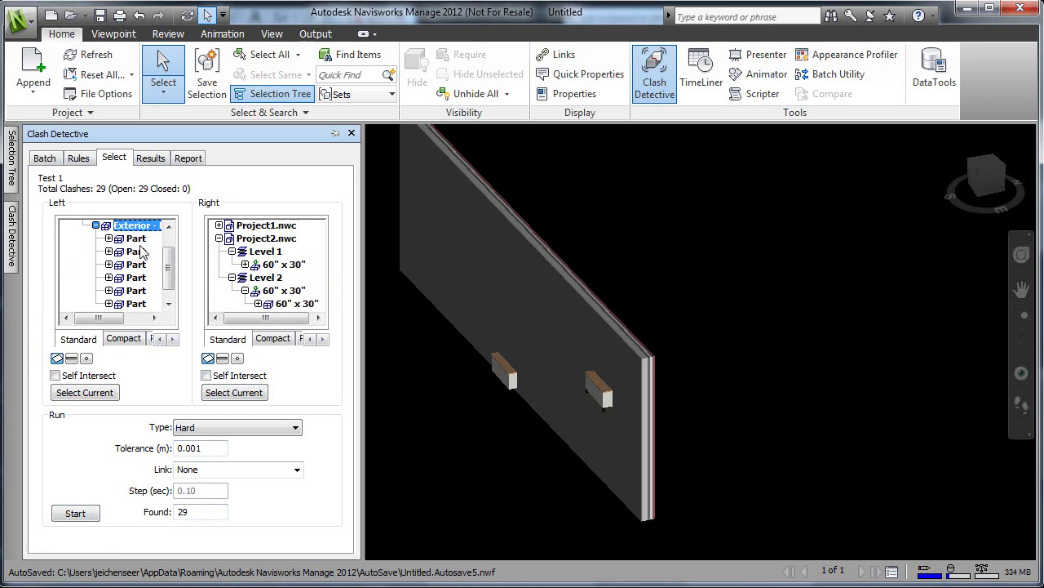
left_click(95, 225)
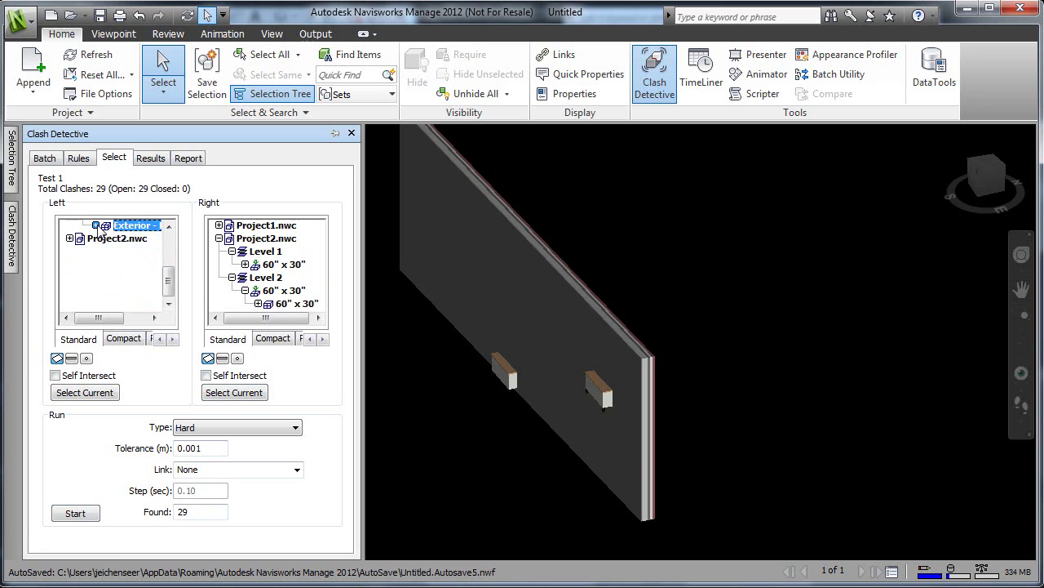
left_click(258, 304)
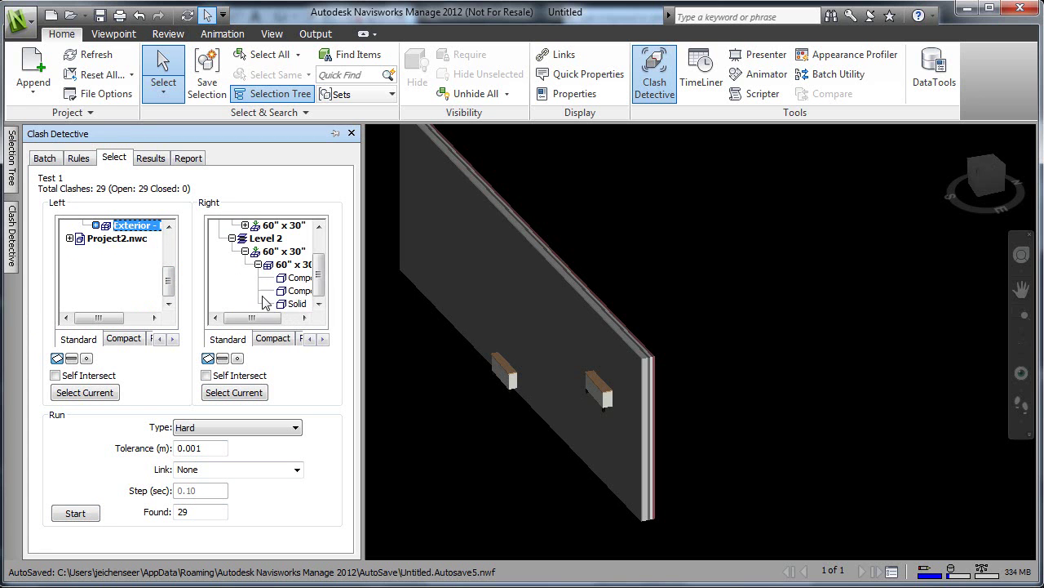
left_click_drag(283, 323, 284, 322)
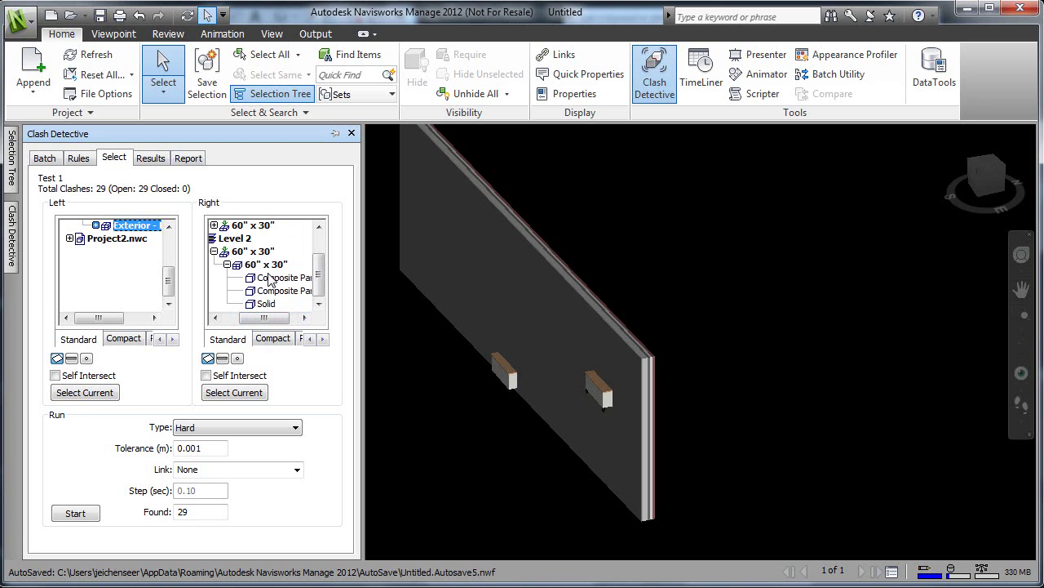
left_click(265, 280)
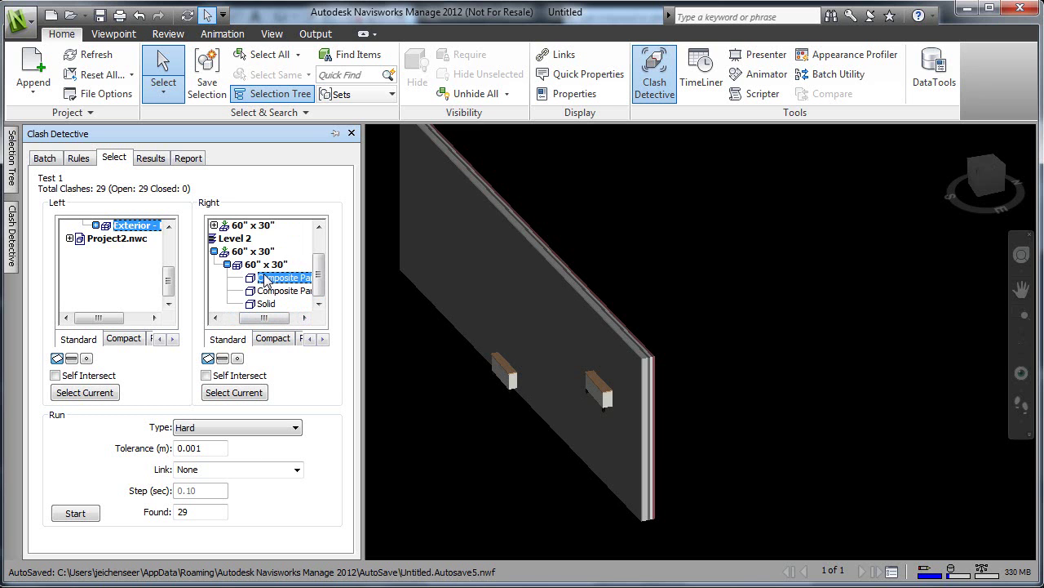
Show Test 1's results and SwitchBack the desk's Solid, dismissing Revit's 'No good view' message
left_click(151, 158)
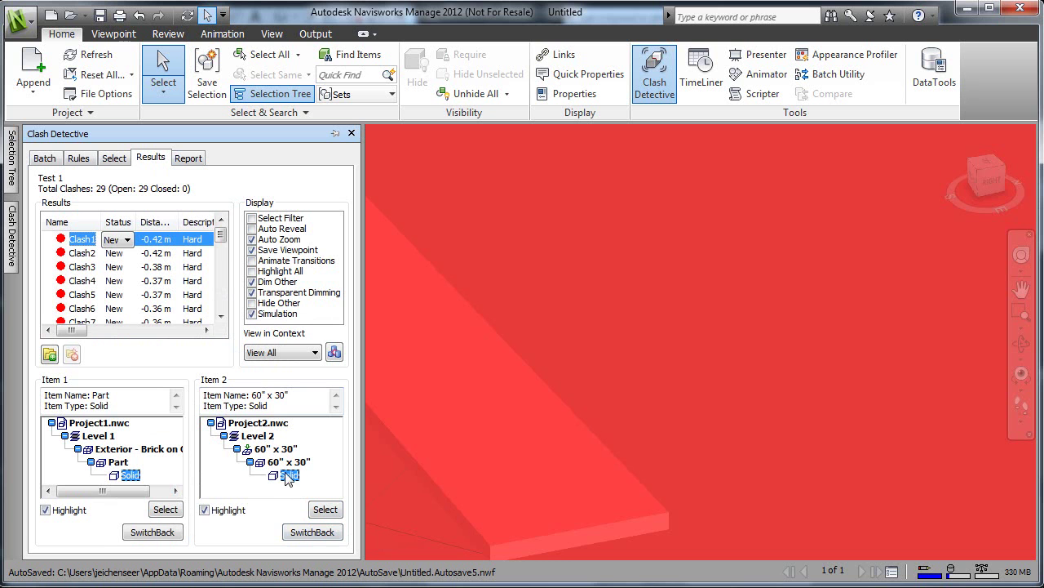
left_click(313, 532)
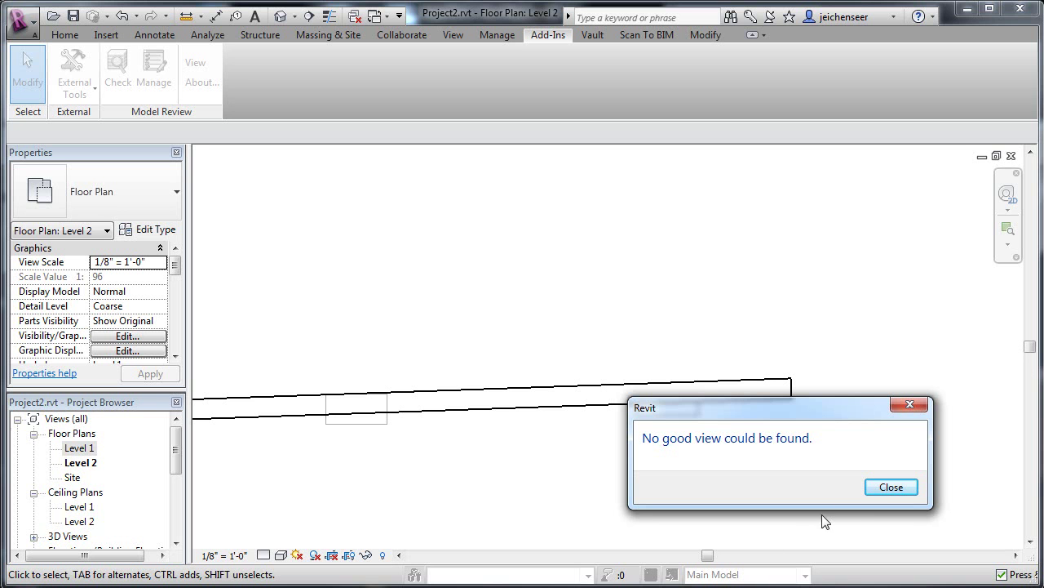
left_click(874, 492)
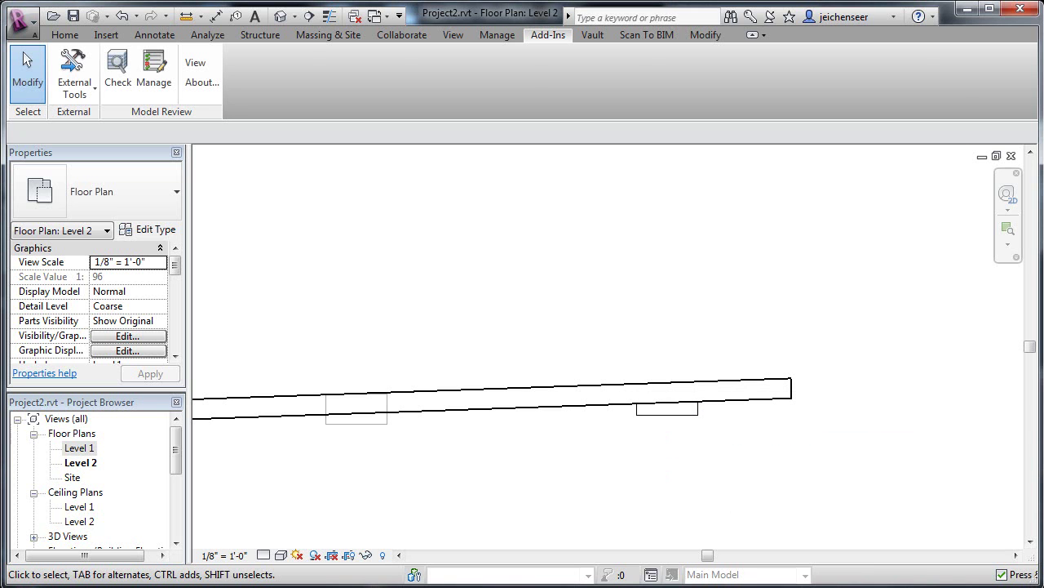
key("alt+Tab")
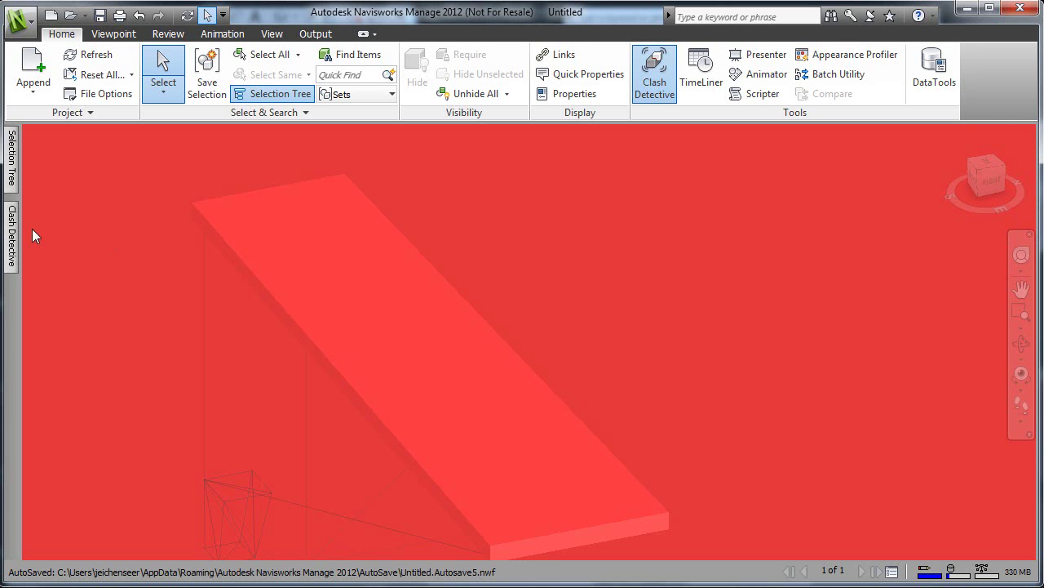
Select the top-level 60" x 30" Desk: Furniture in Item 2 and SwitchBack it to Revit's Level 2 plan
mouse_move(11, 243)
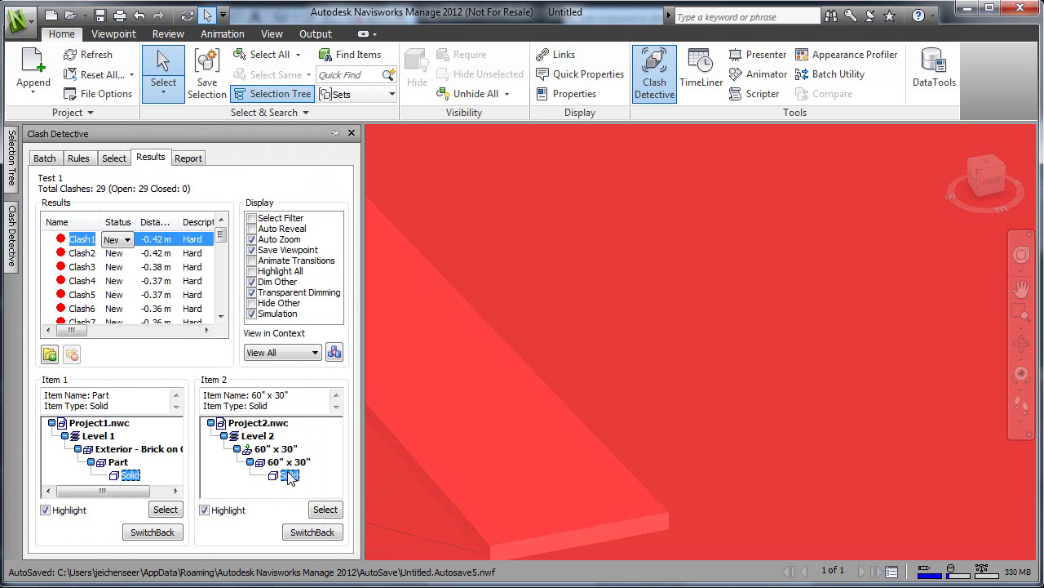
left_click(282, 463)
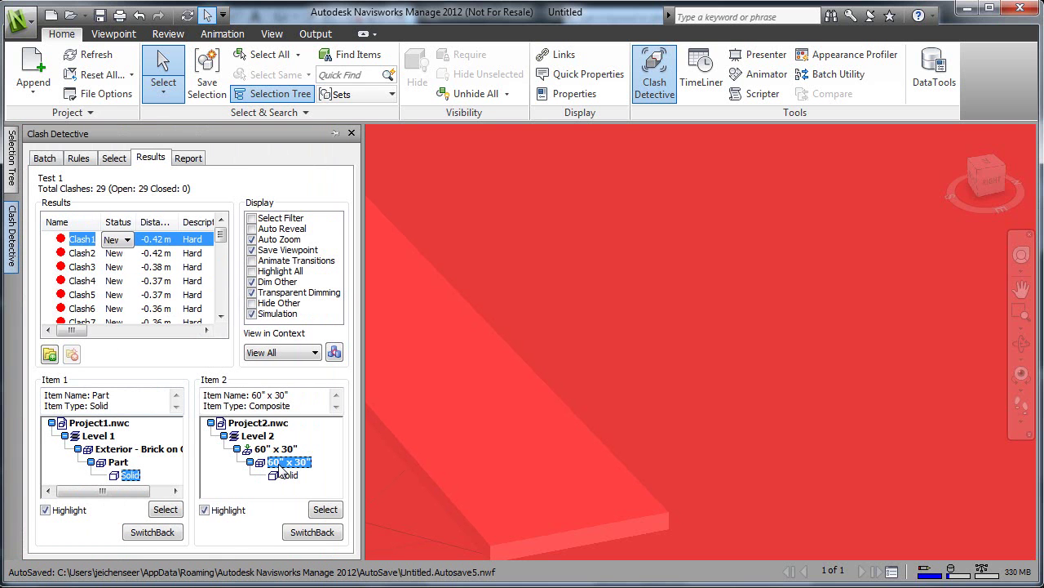
left_click(277, 451)
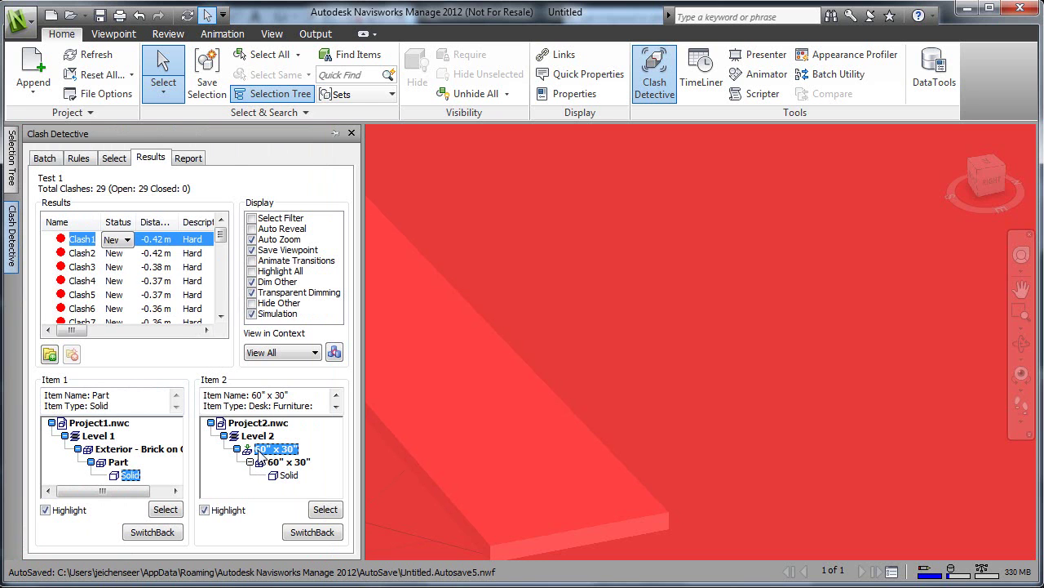
left_click(318, 540)
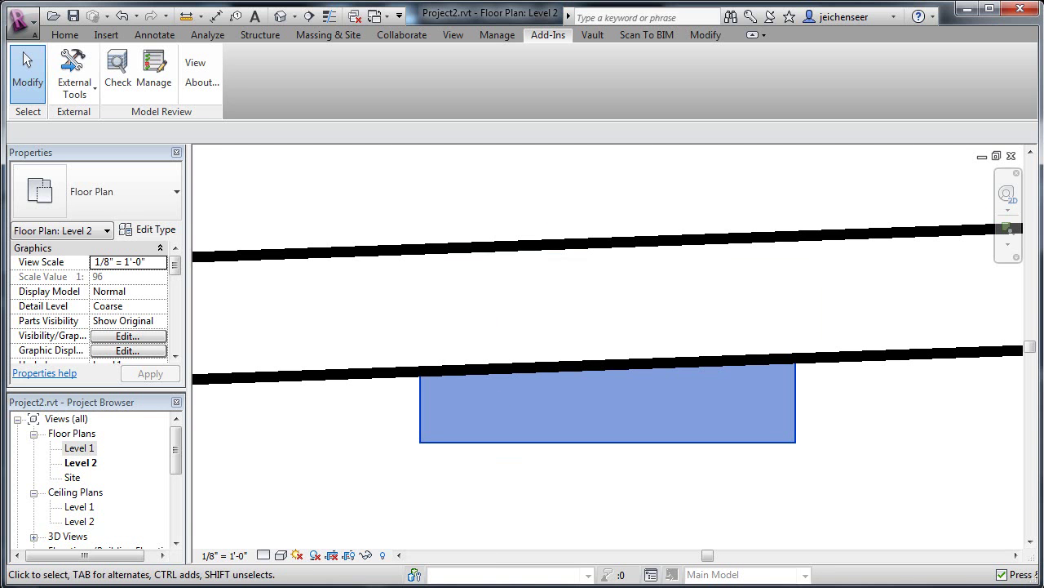
Back in Navisworks, select the top-level Exterior - Brick on CMU wall in Item 1 and SwitchBack it
key("alt+Tab")
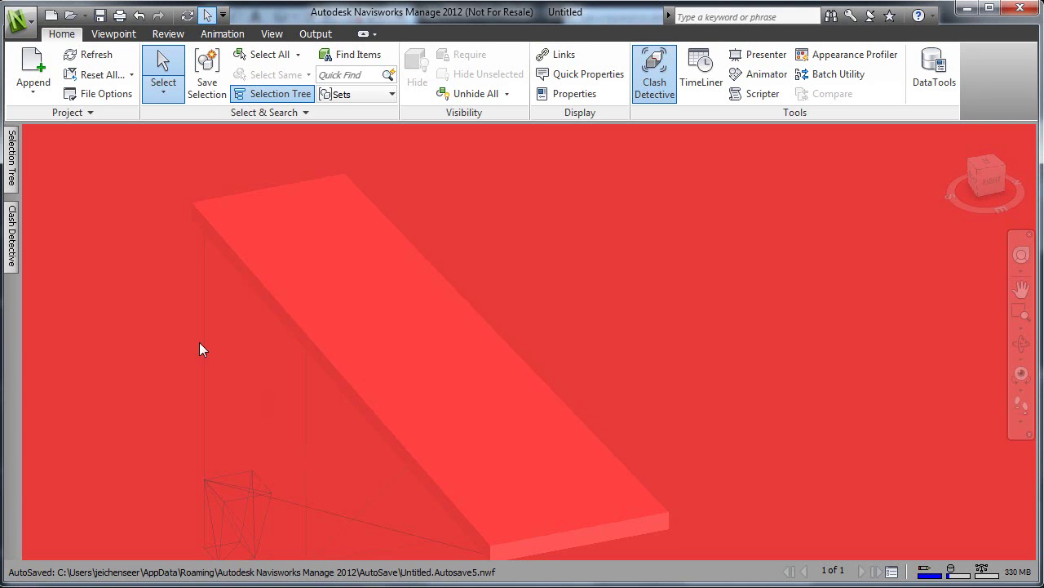
left_click(10, 238)
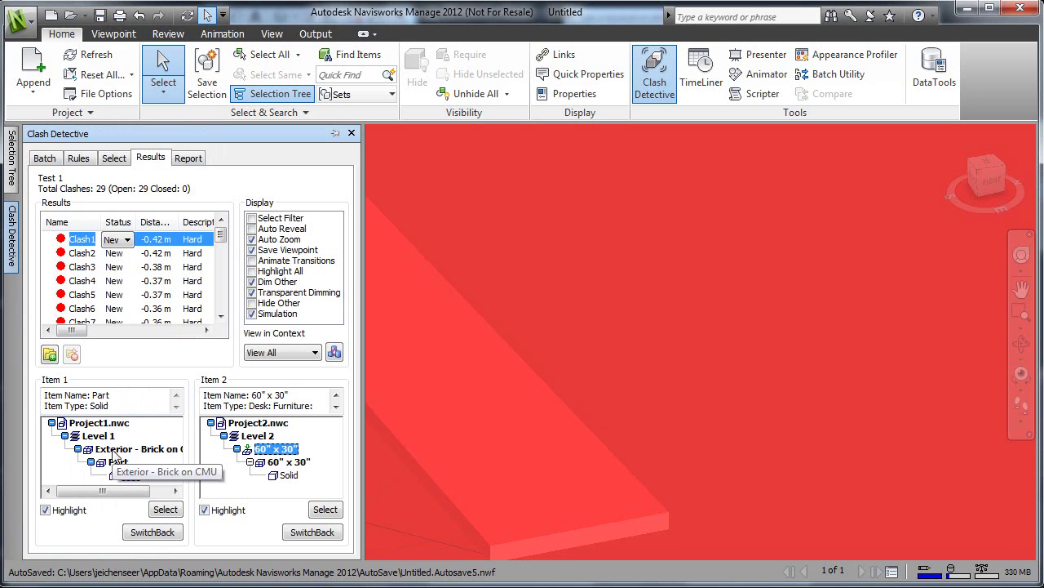
left_click(114, 449)
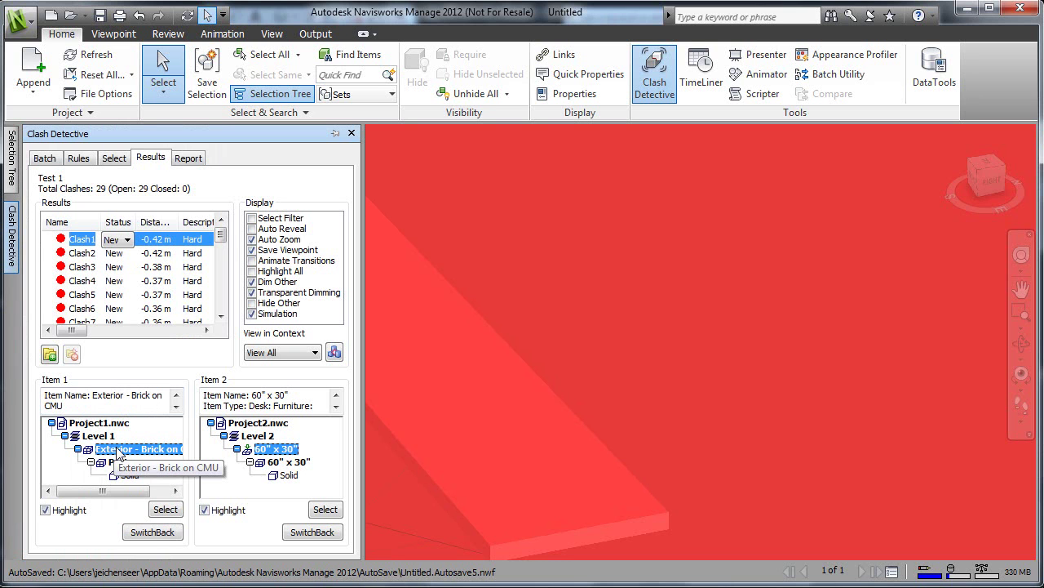
left_click(145, 537)
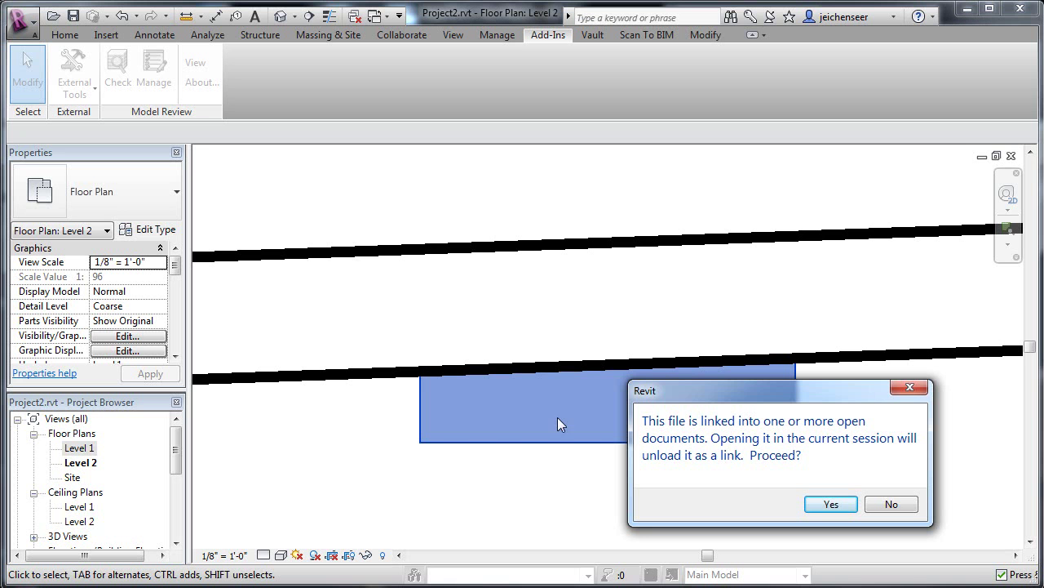
Confirm opening Project1 in this session and unload it as a linked file
left_click_drag(665, 403, 544, 272)
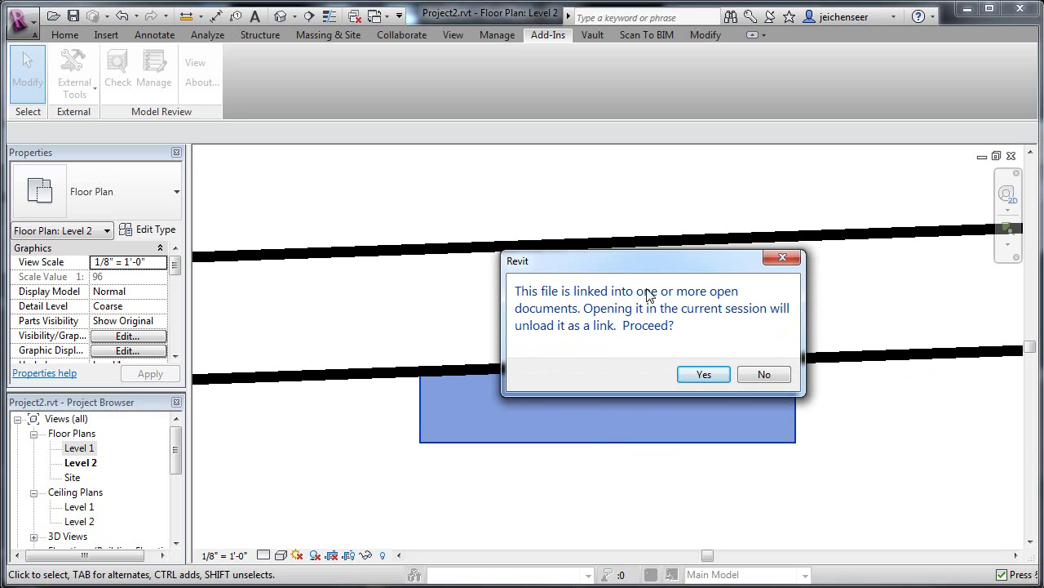
left_click(705, 374)
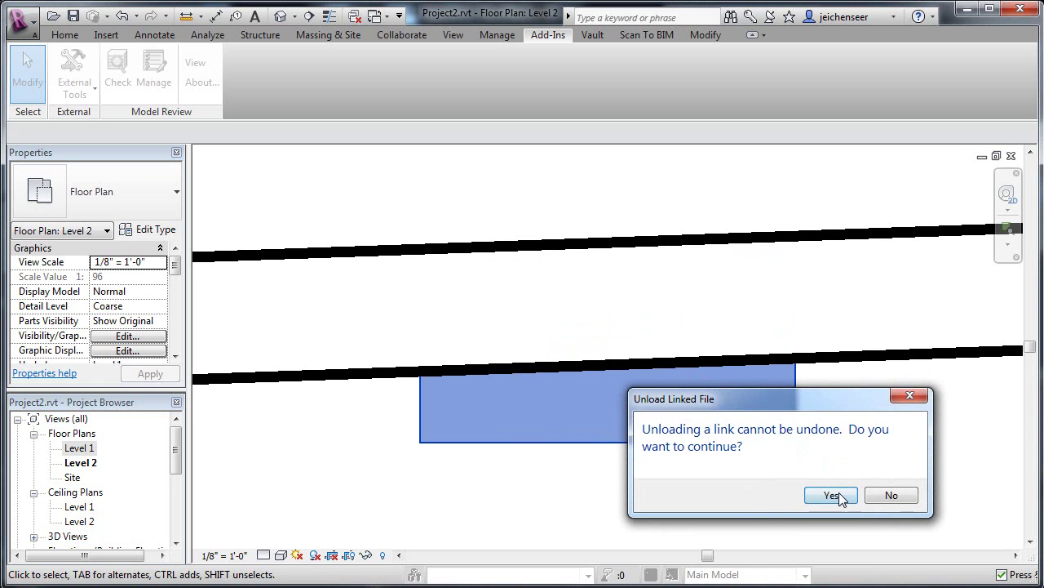
left_click(832, 495)
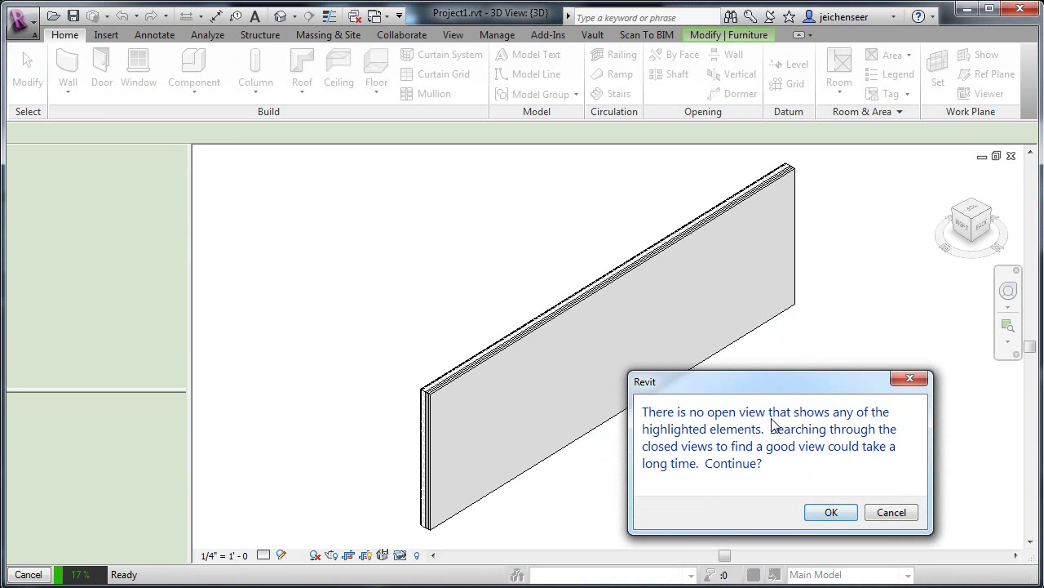
Search closed views to find the wall on Project1's Level 1 plan, inspect it, then close that plan
left_click(834, 517)
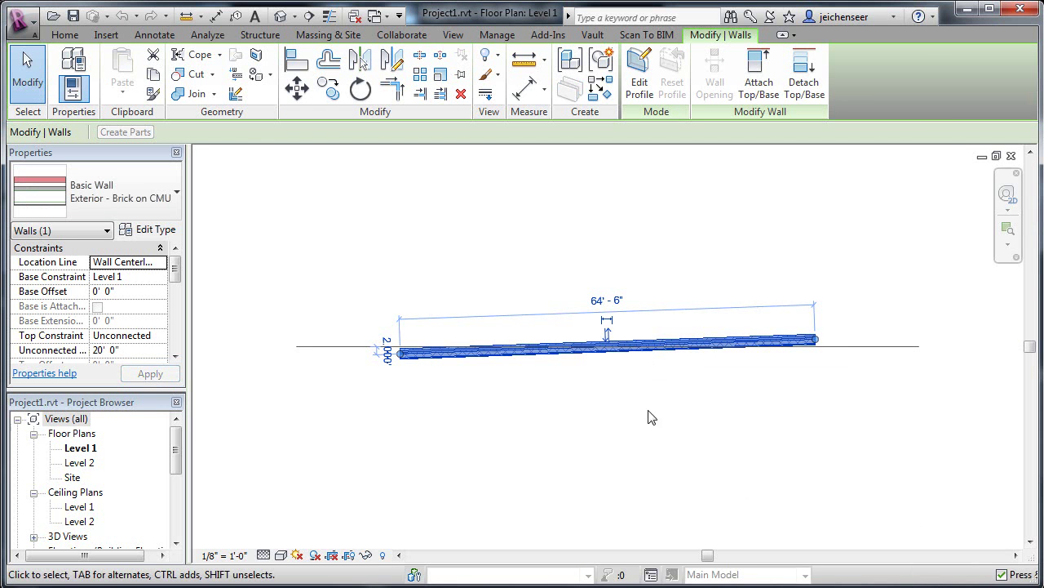
left_click(608, 416)
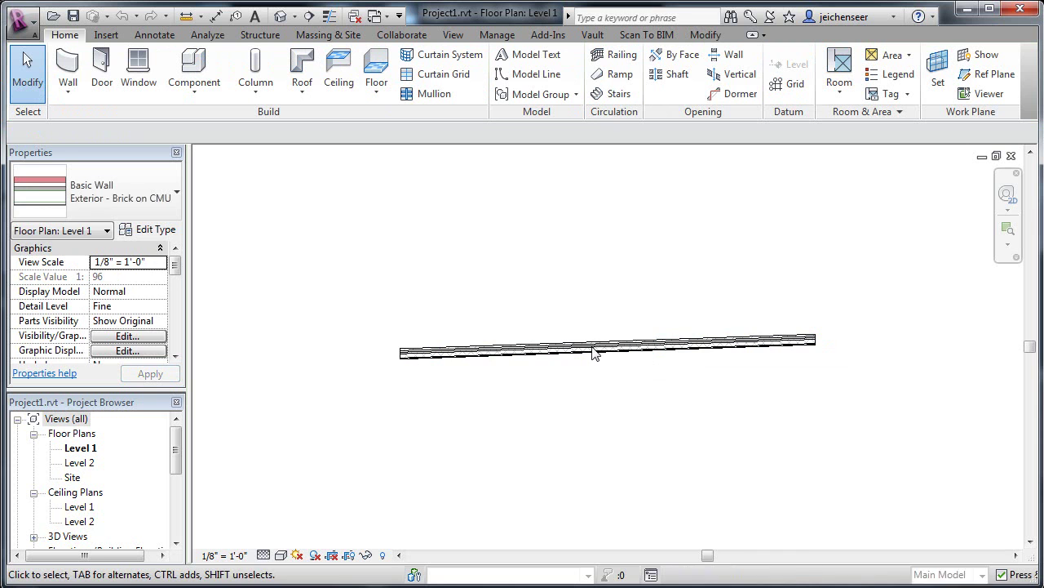
scroll(594, 353, "up", 3)
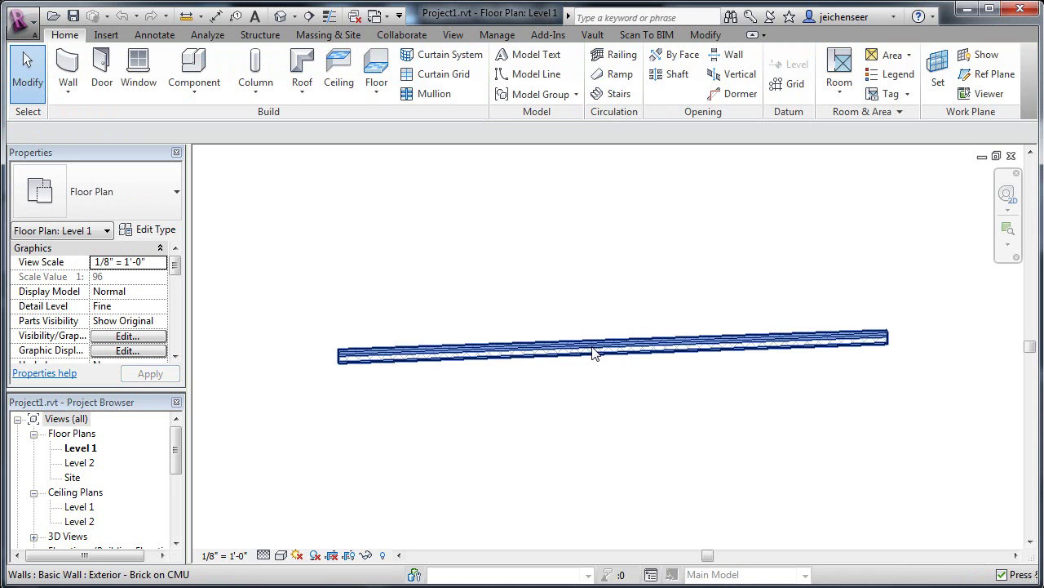
left_click(604, 362)
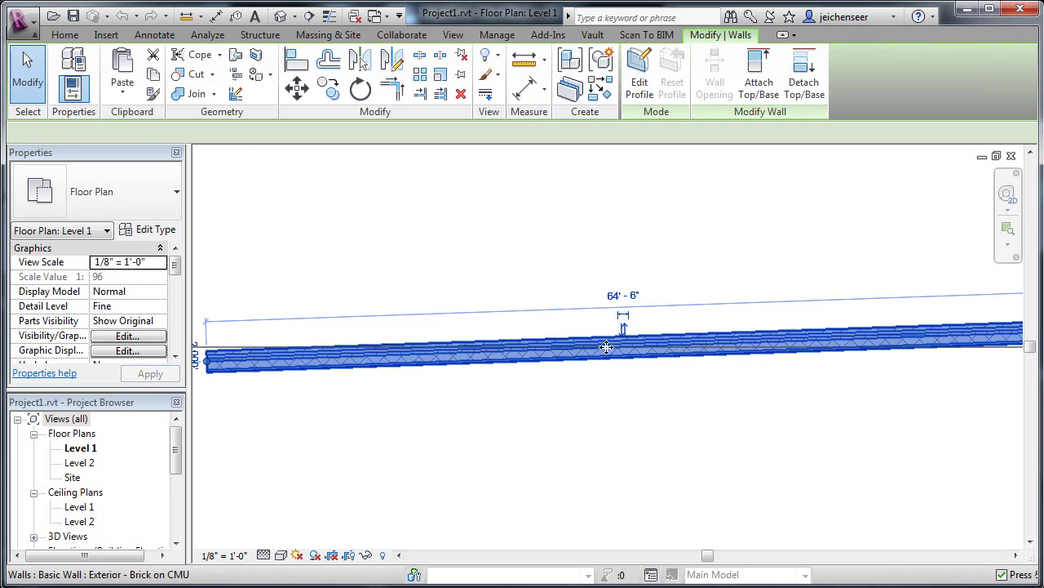
left_click(583, 398)
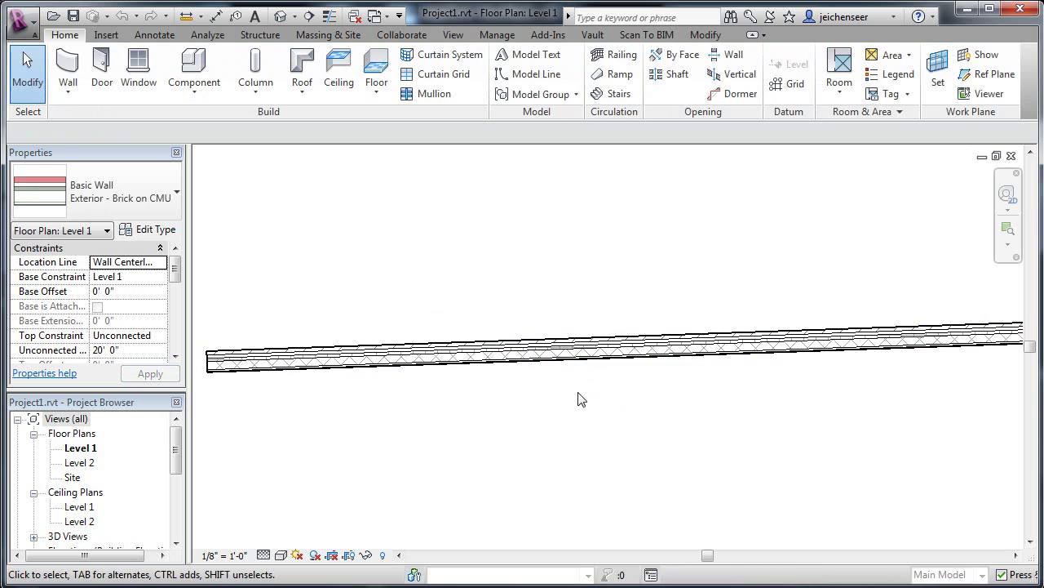
left_click(583, 361)
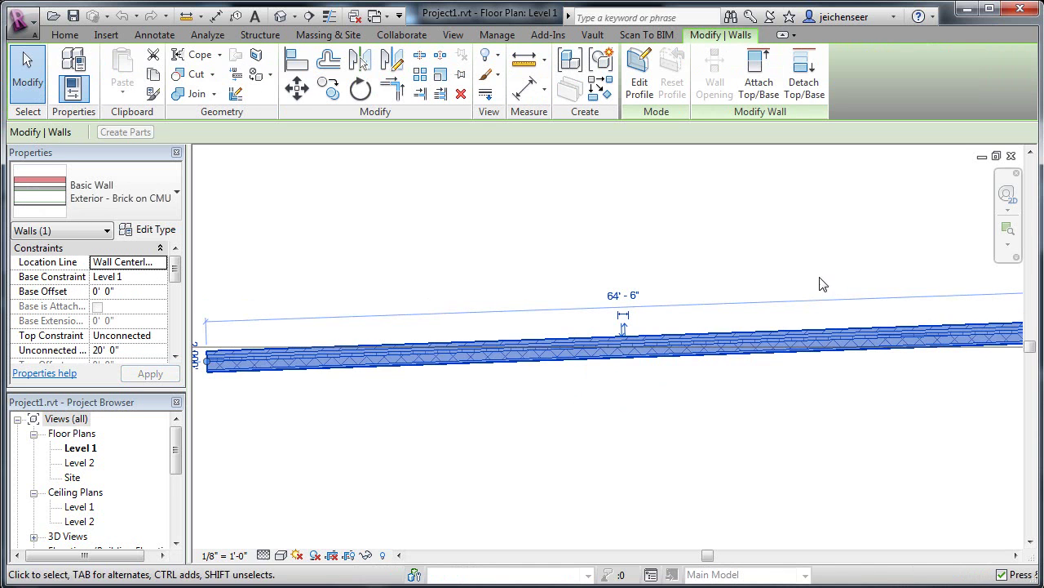
left_click(1011, 156)
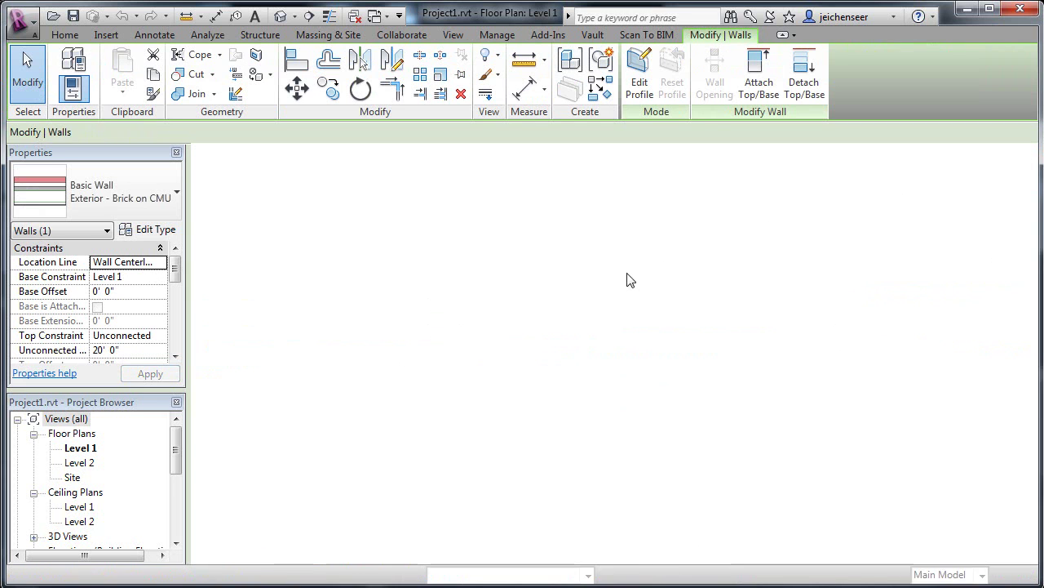